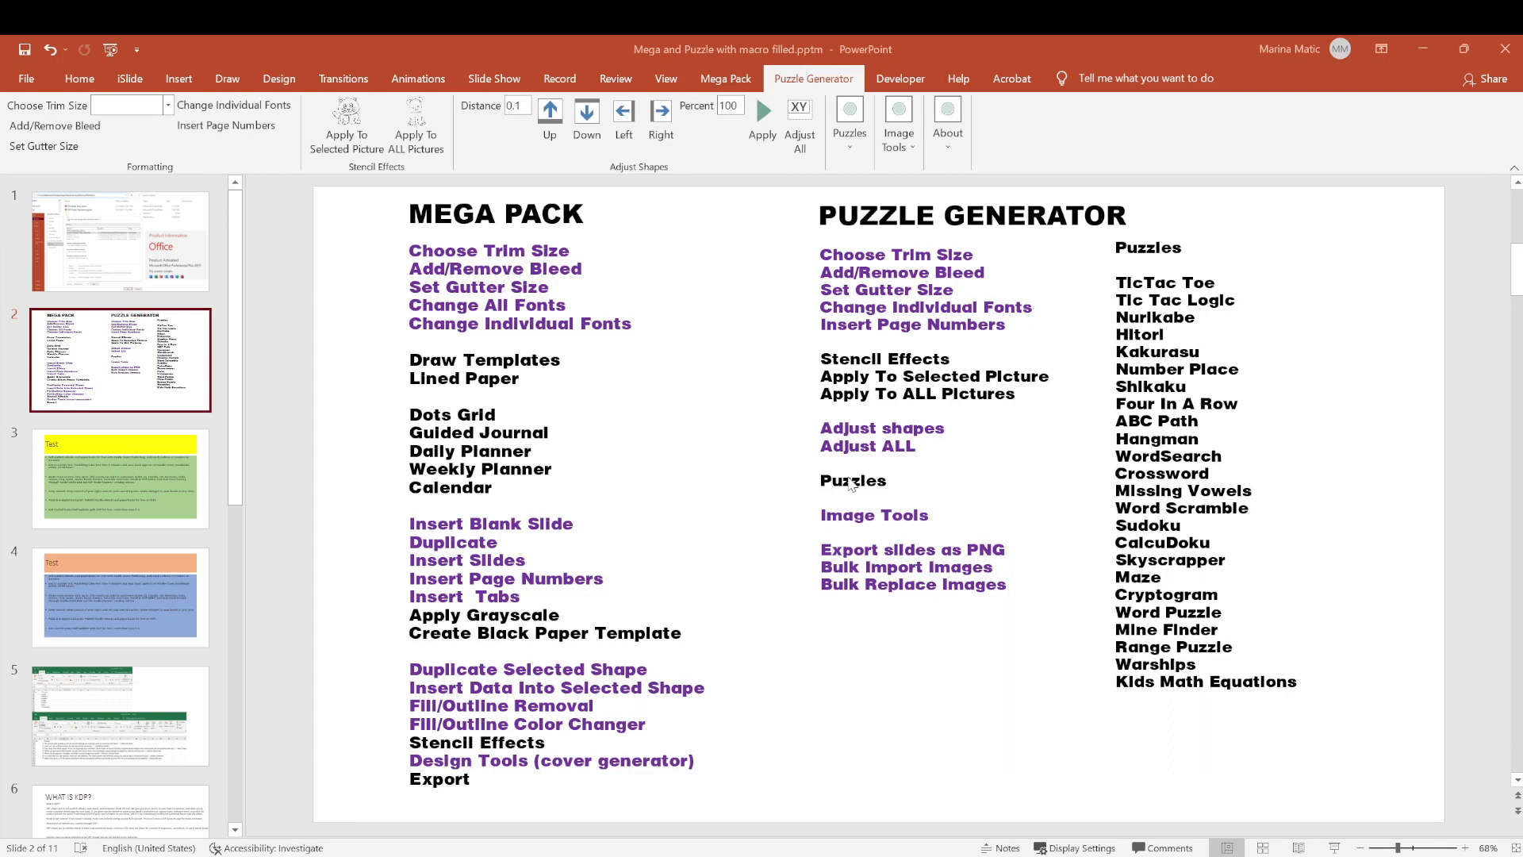
Review the image tools, the add-in requirements slide, and the Mega Pack and Puzzle Generator feature lists
{"action": "left_click", "coordinate": [900, 140]}
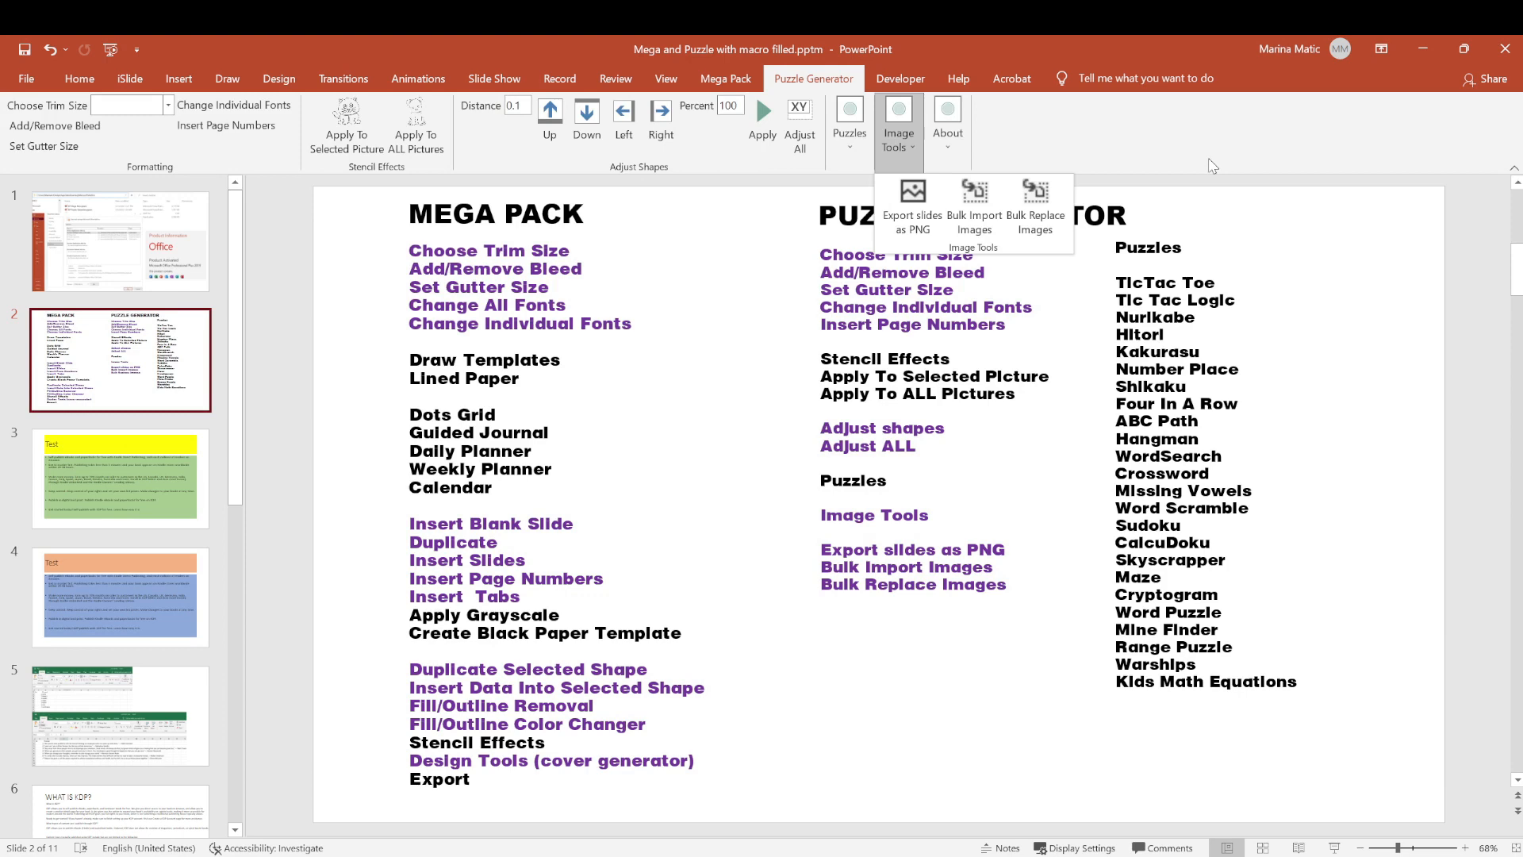
{"action": "left_click", "coordinate": [137, 220]}
{"action": "left_click", "coordinate": [138, 220]}
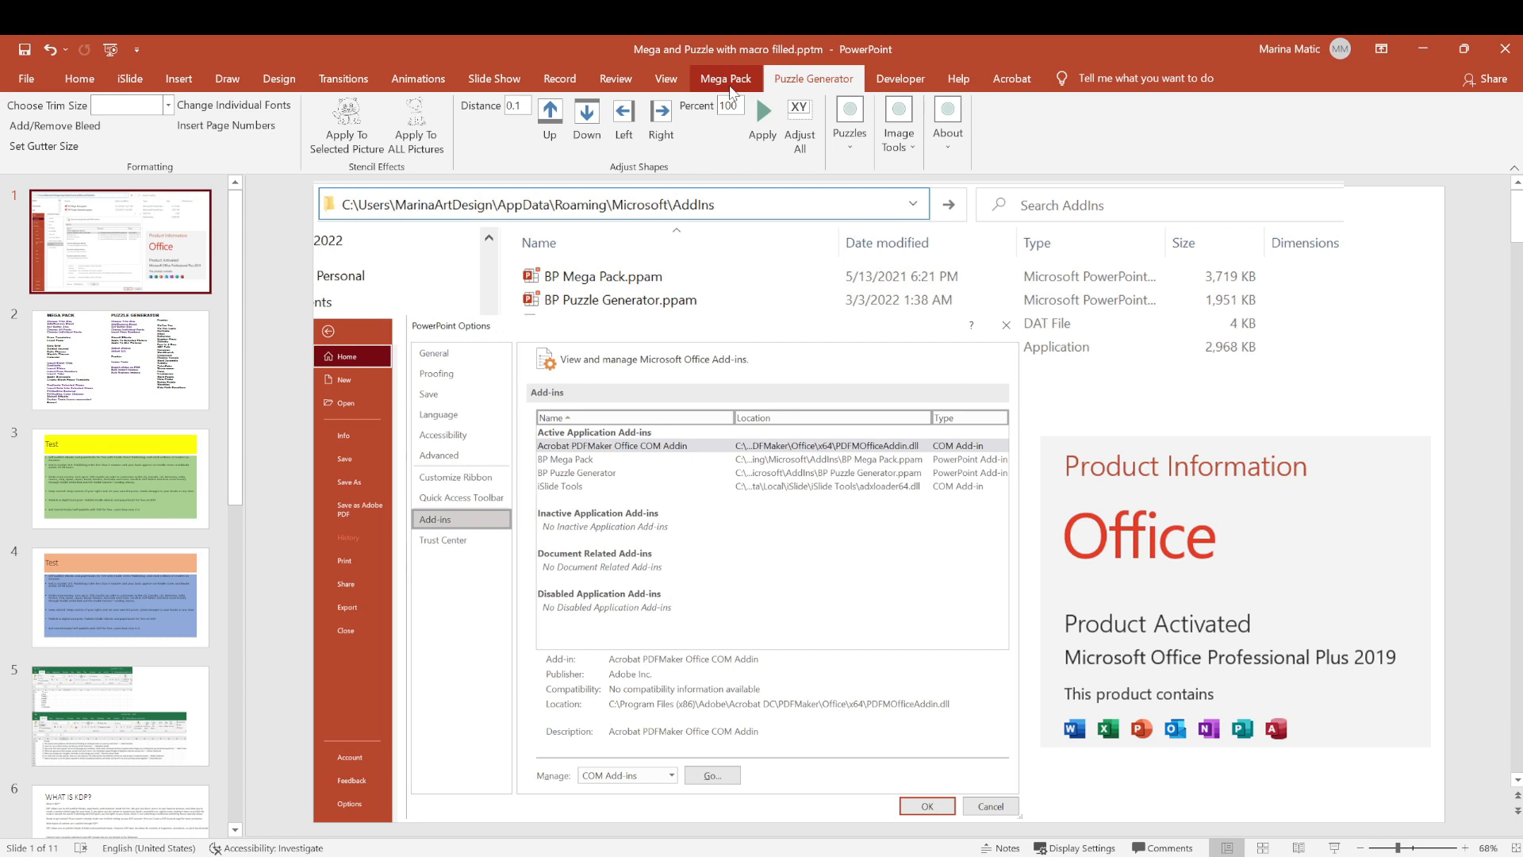
{"action": "left_click", "coordinate": [1184, 464]}
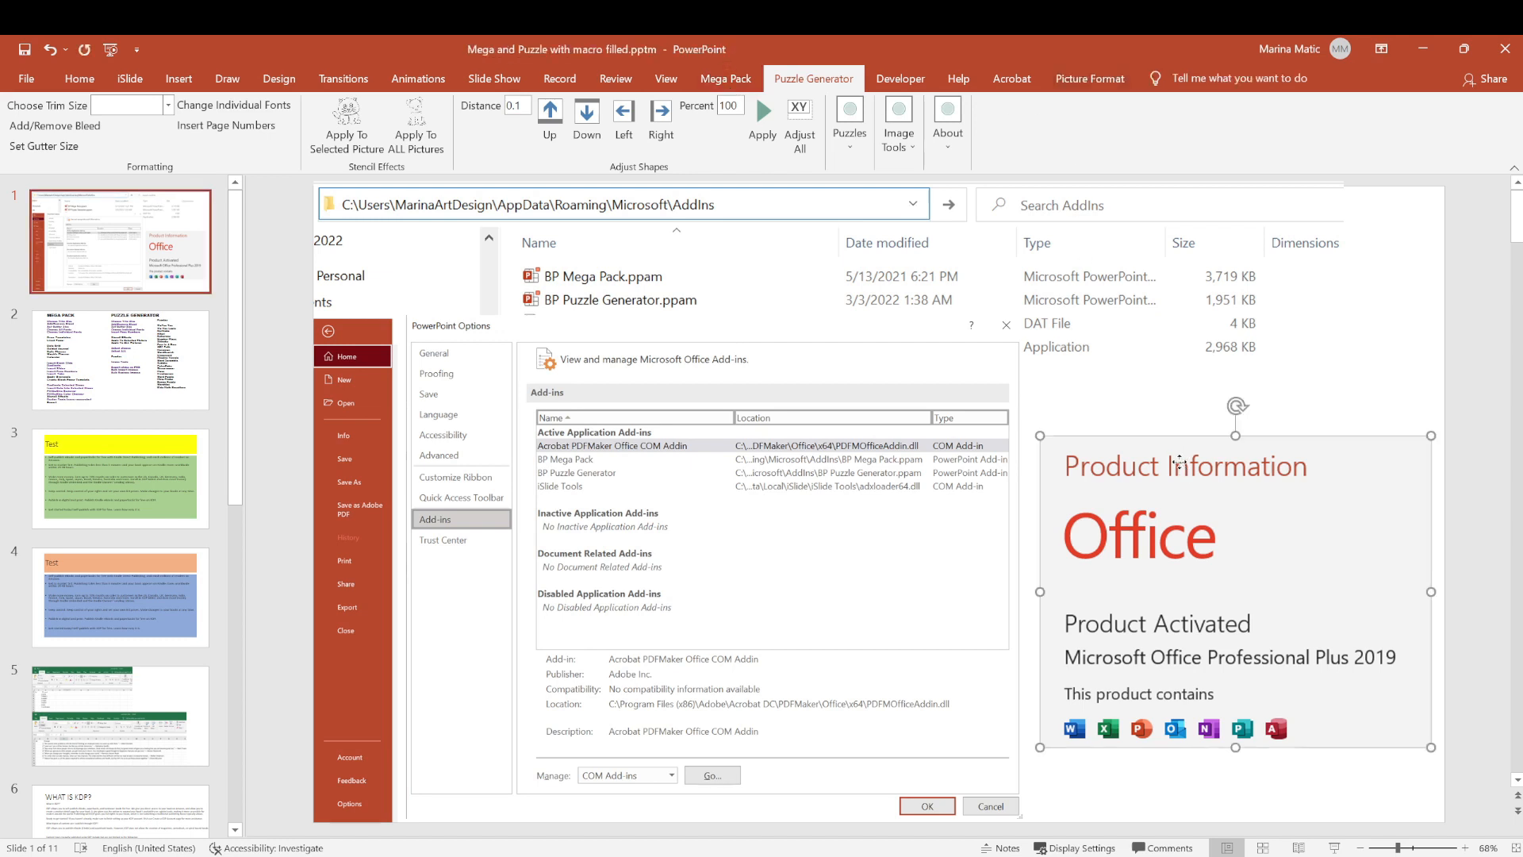
{"action": "left_click", "coordinate": [1164, 390]}
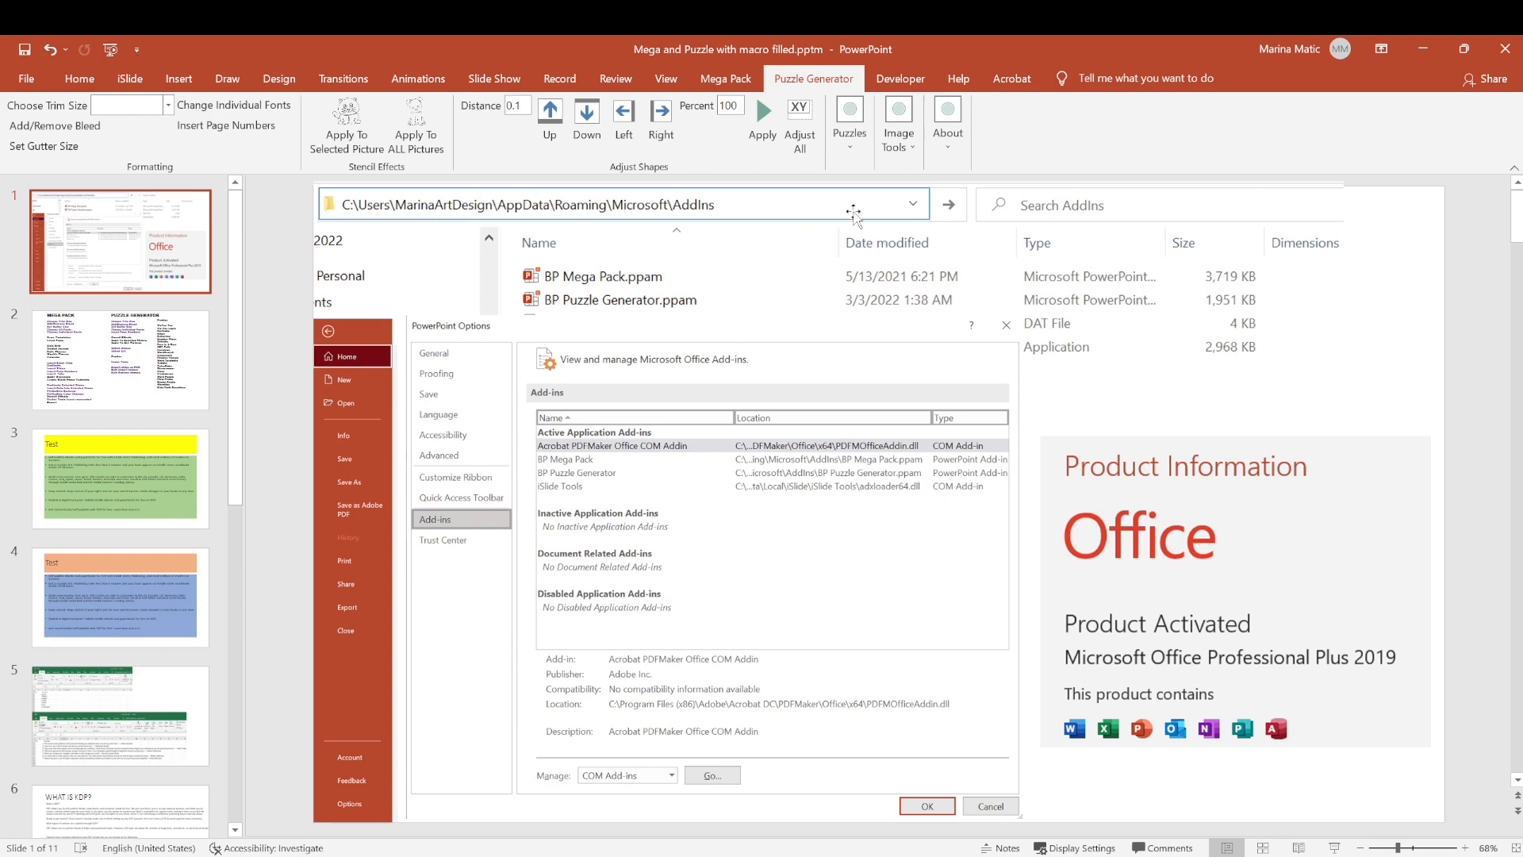
{"action": "left_click", "coordinate": [727, 82]}
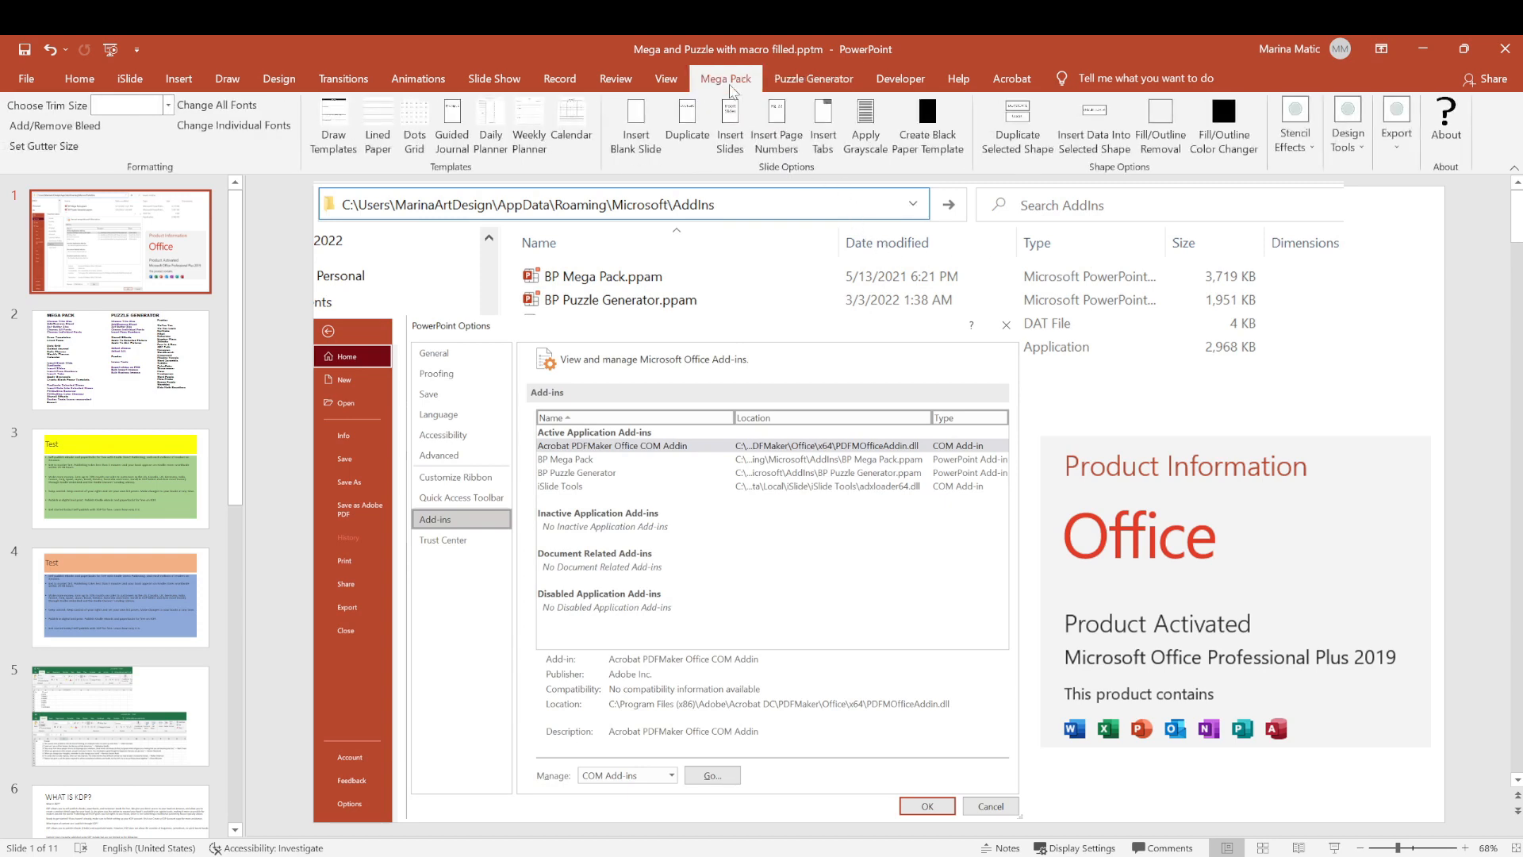
{"action": "left_click", "coordinate": [181, 359]}
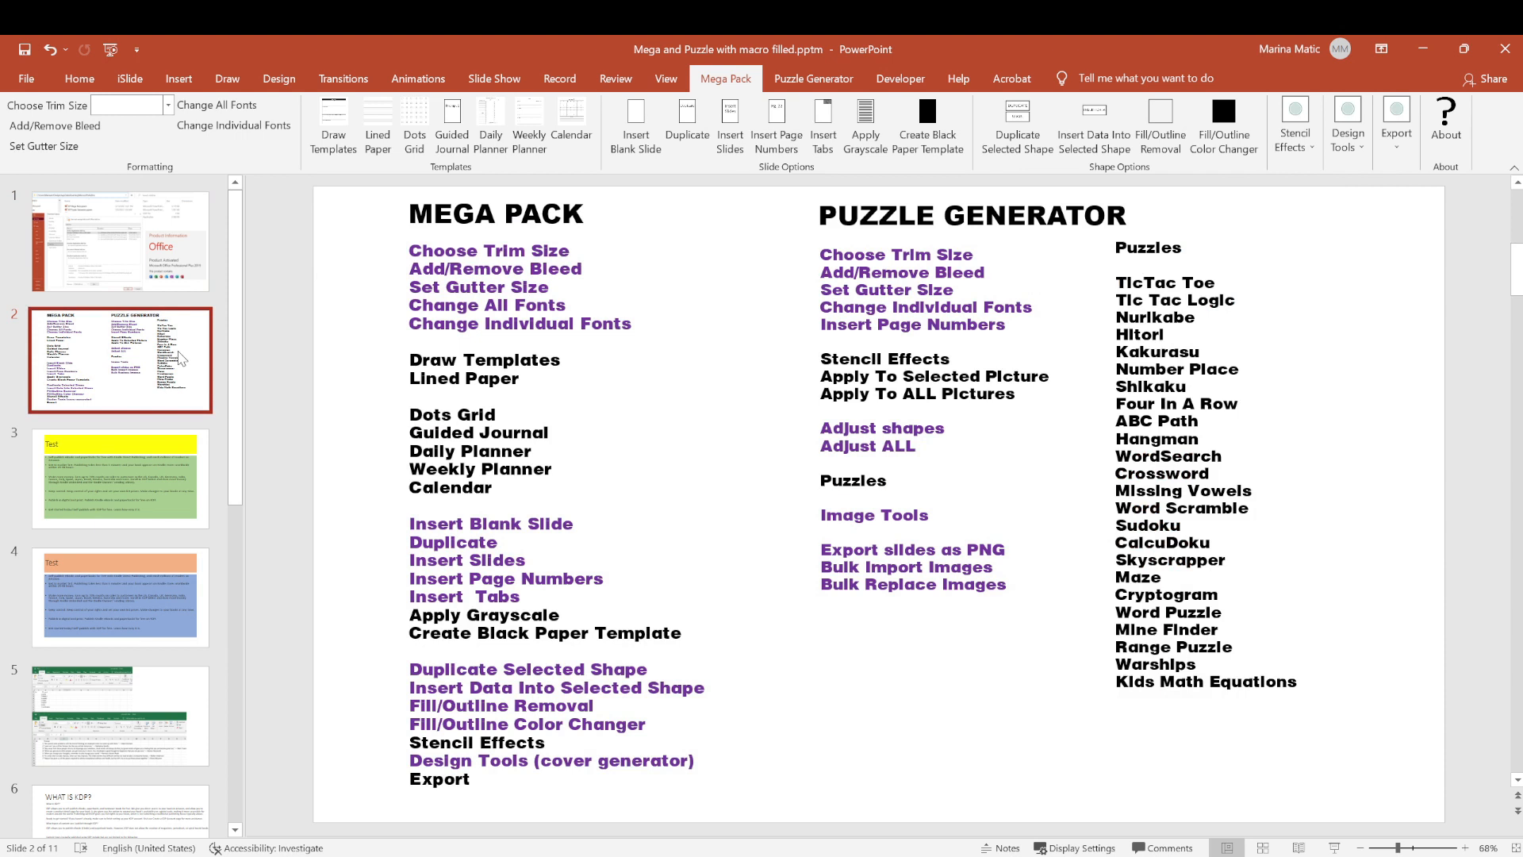
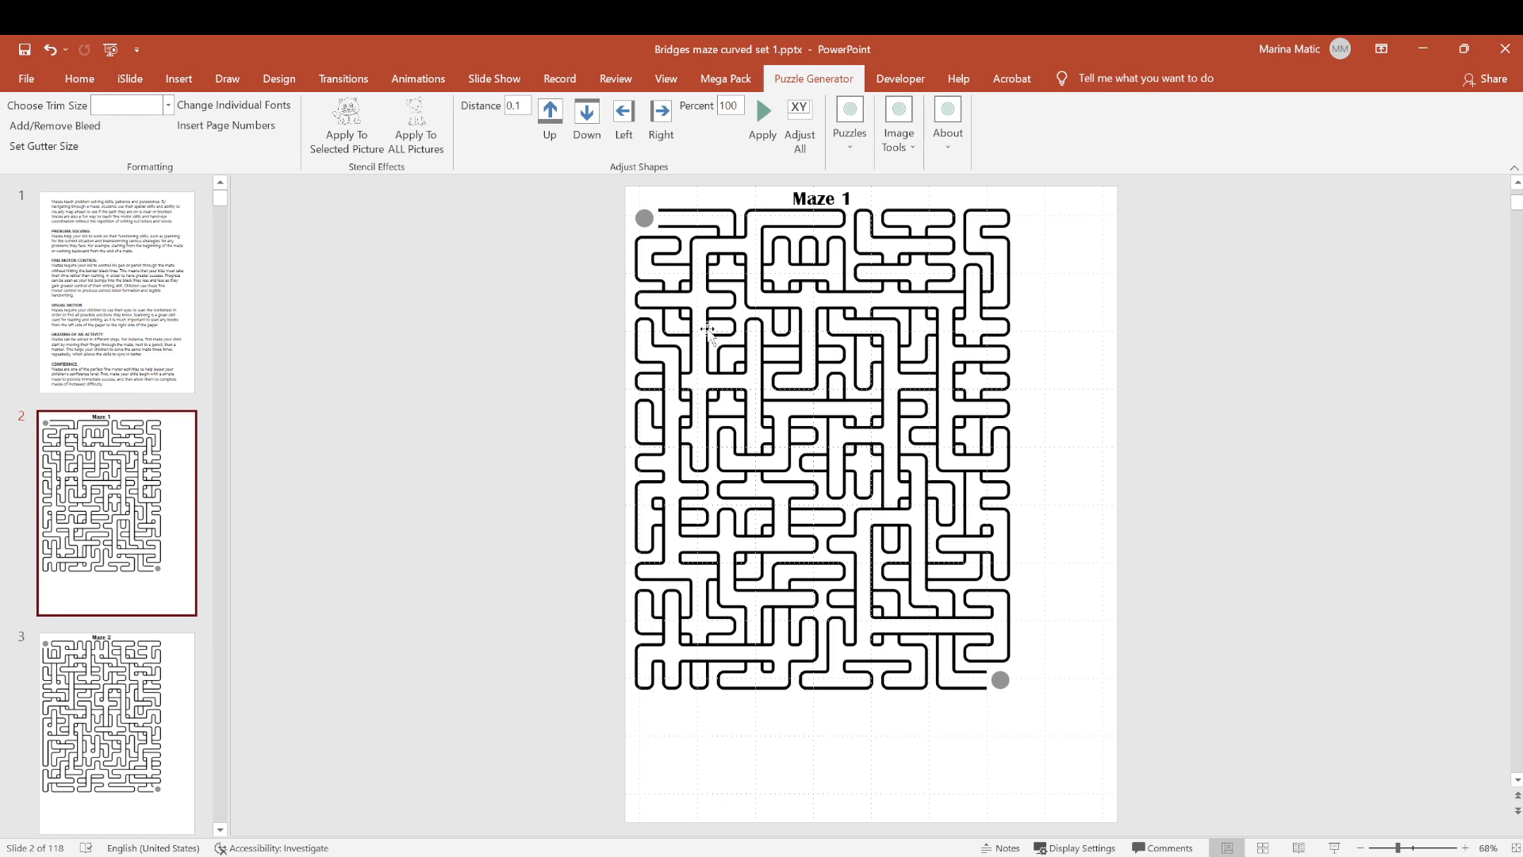
Undo all the recent position and size changes to the mazes in the Bridges maze presentation
{"action": "left_click", "coordinate": [45, 50]}
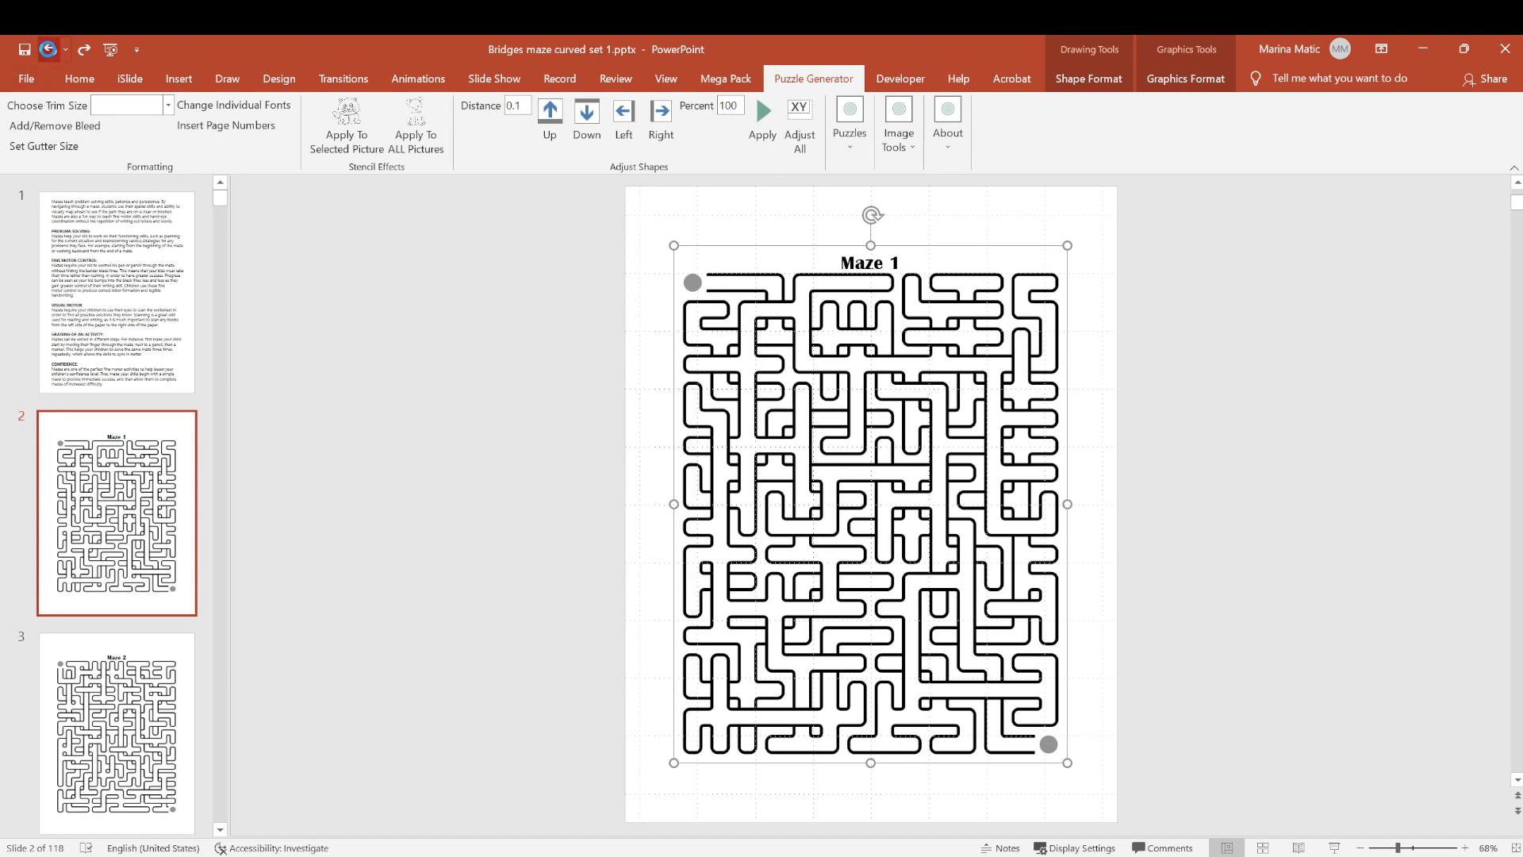
{"action": "left_click", "coordinate": [50, 51]}
{"action": "left_click", "coordinate": [50, 51]}
{"action": "left_click", "coordinate": [50, 51]}
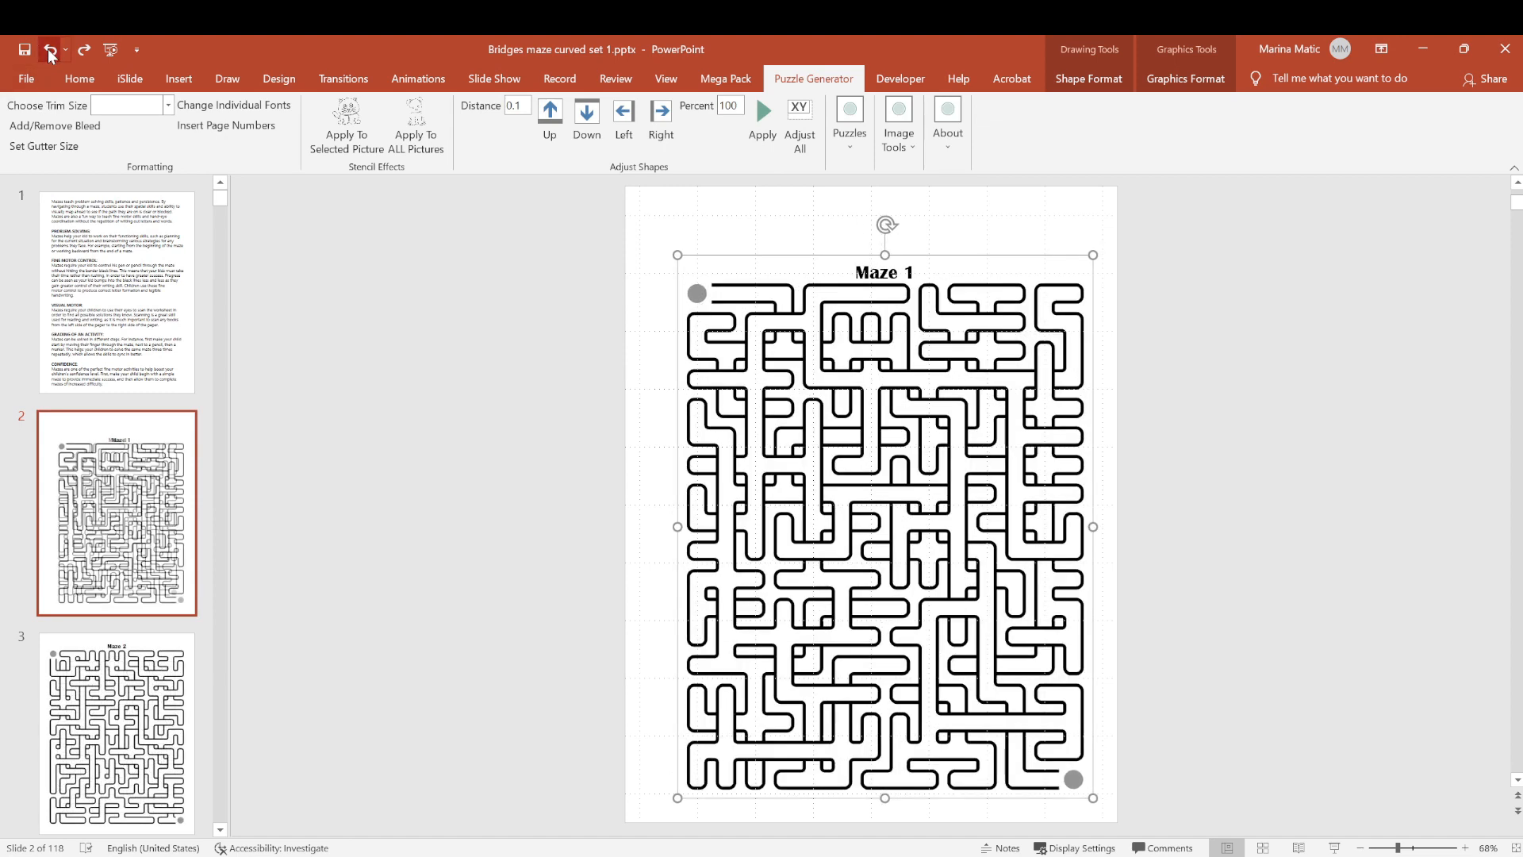
{"action": "left_click", "coordinate": [50, 52]}
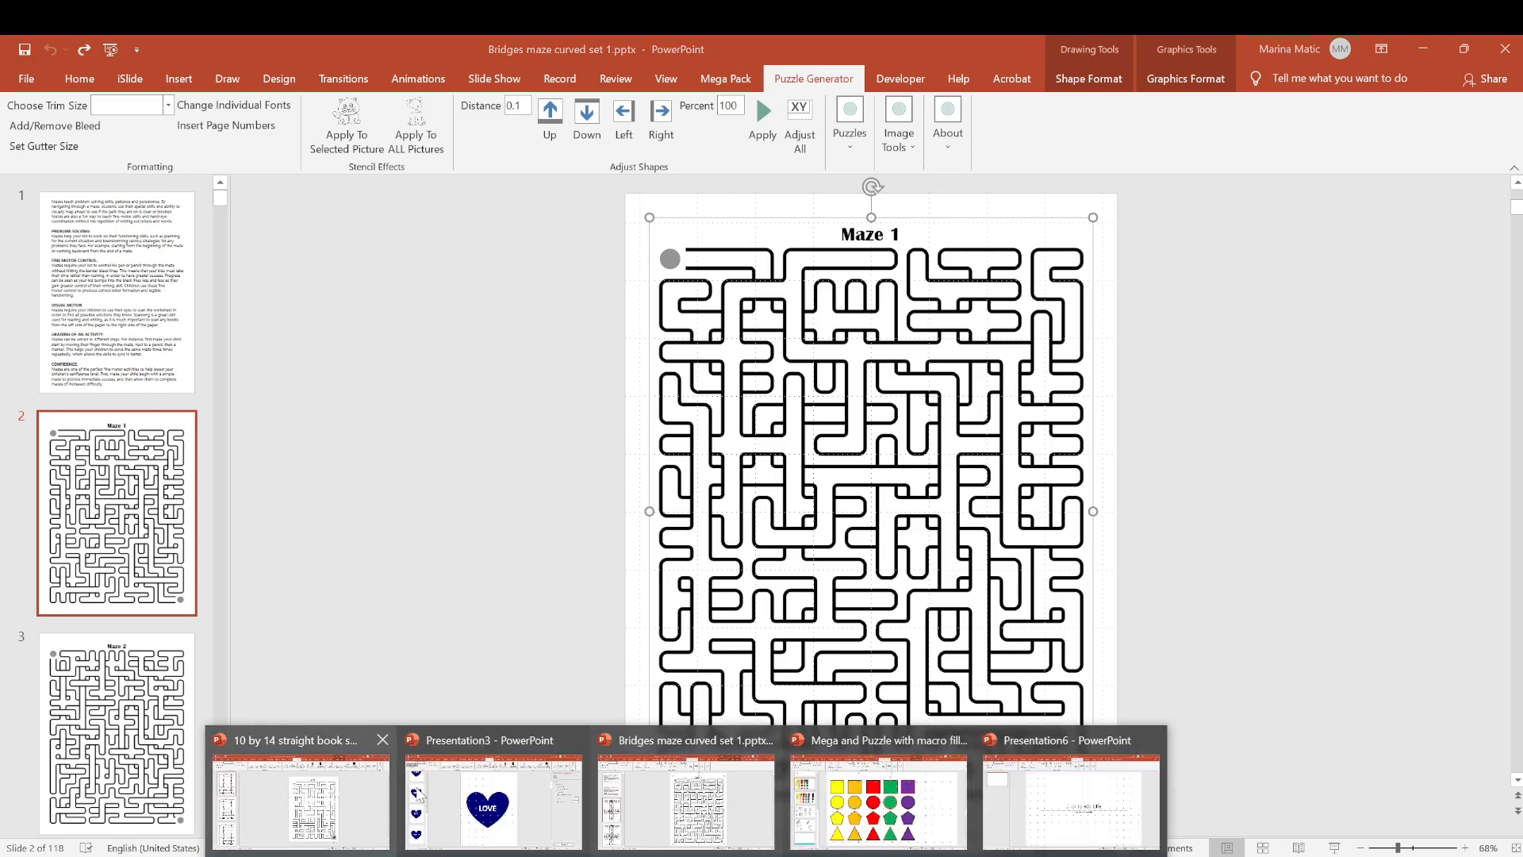
Switch to Presentation3 and delete all of its heart slides
{"action": "left_click", "coordinate": [456, 789]}
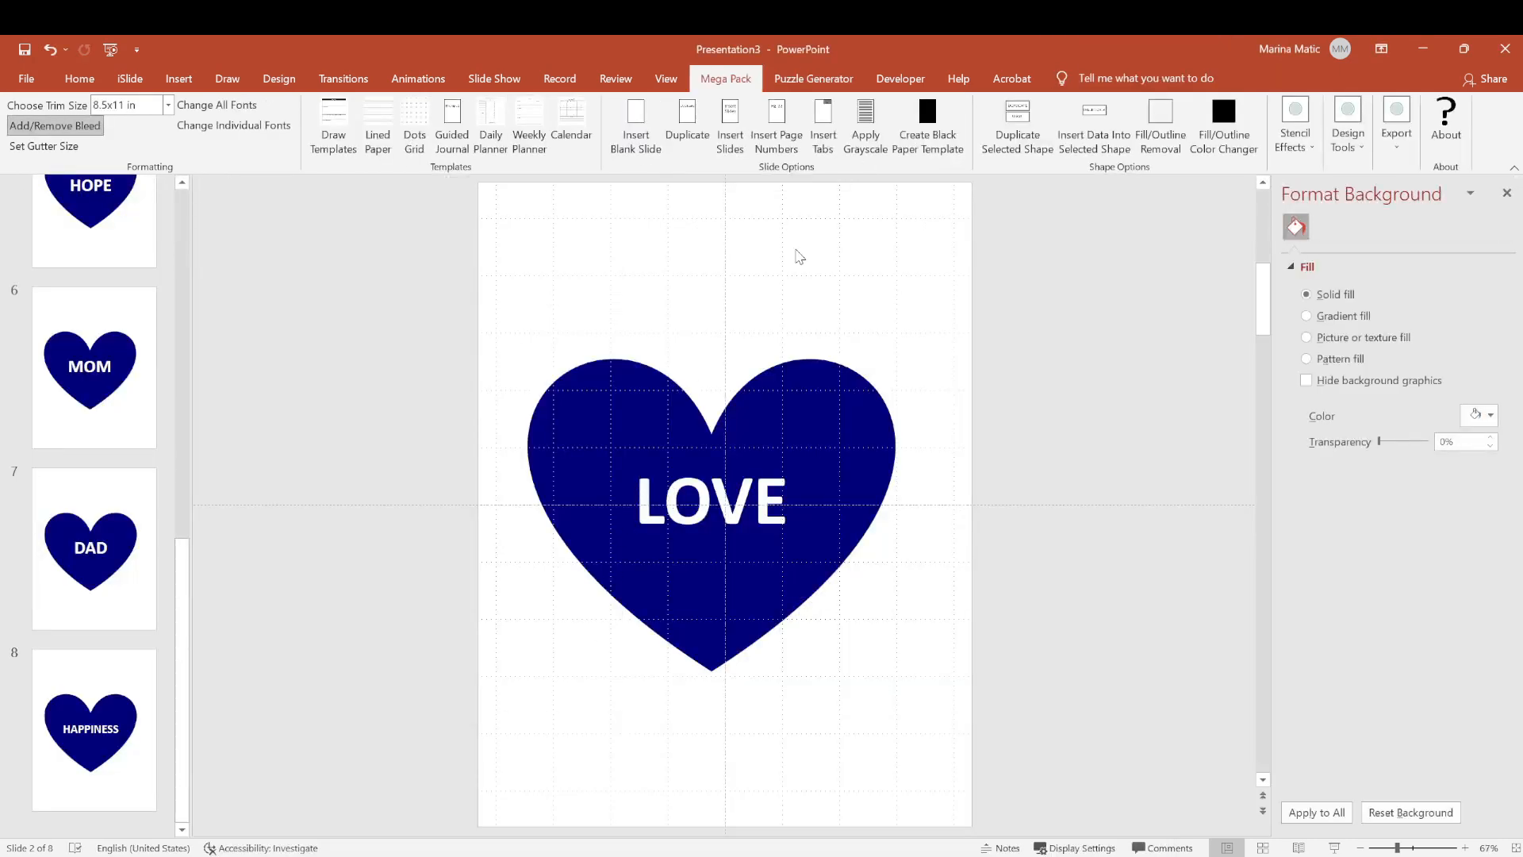
{"action": "left_click", "coordinate": [811, 79]}
{"action": "left_click", "coordinate": [93, 728]}
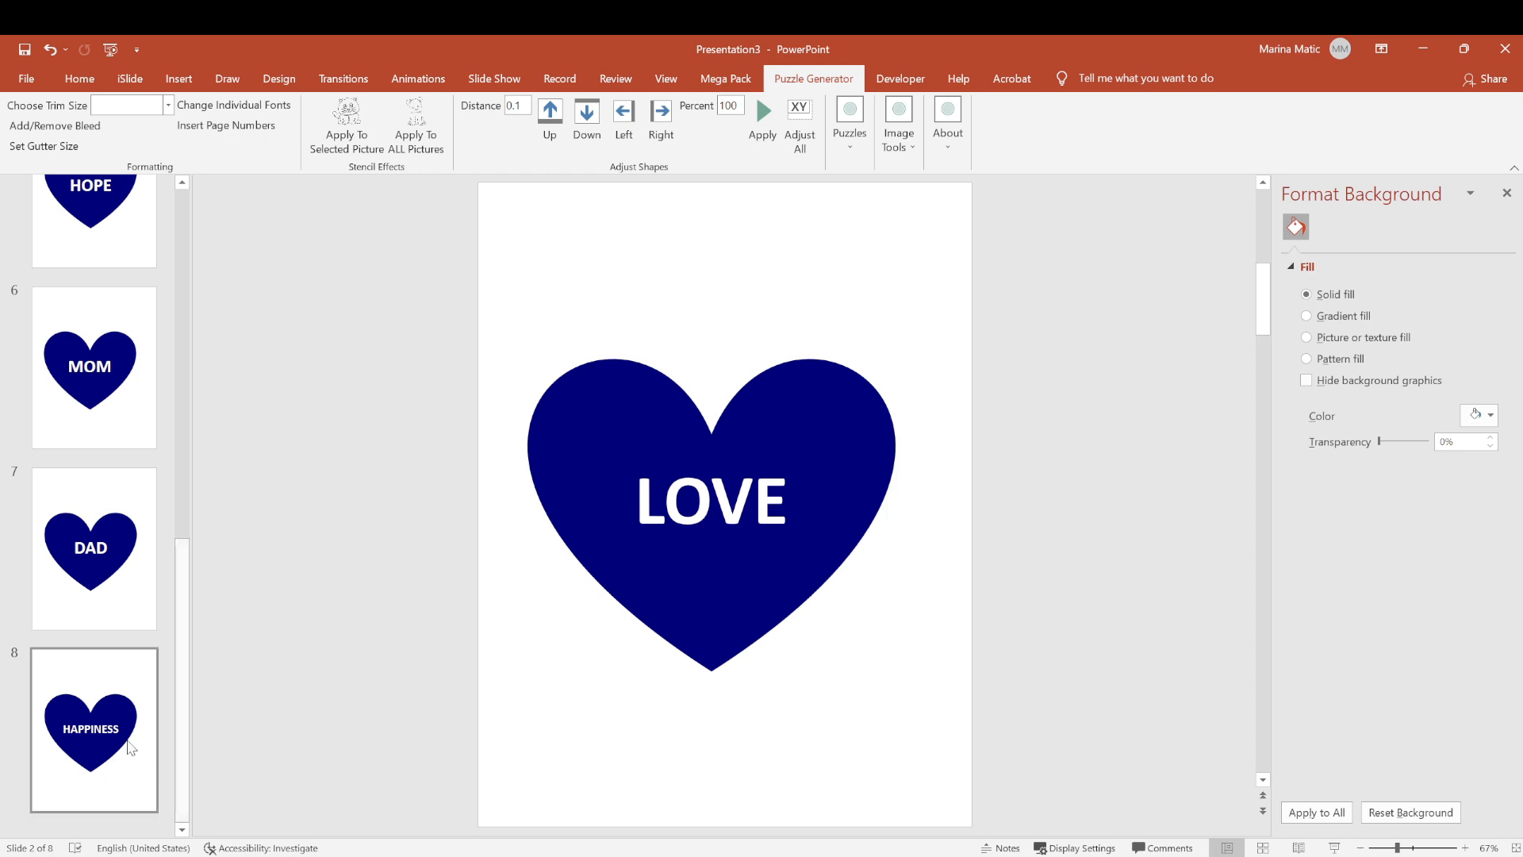
{"action": "left_click_drag", "start_coordinate": [181, 682], "coordinate": [220, 345]}
{"action": "scroll", "coordinate": [127, 303], "scroll_direction": "up", "scroll_amount": 2}
{"action": "key", "text": "ctrl+a"}
{"action": "key", "text": "Delete"}
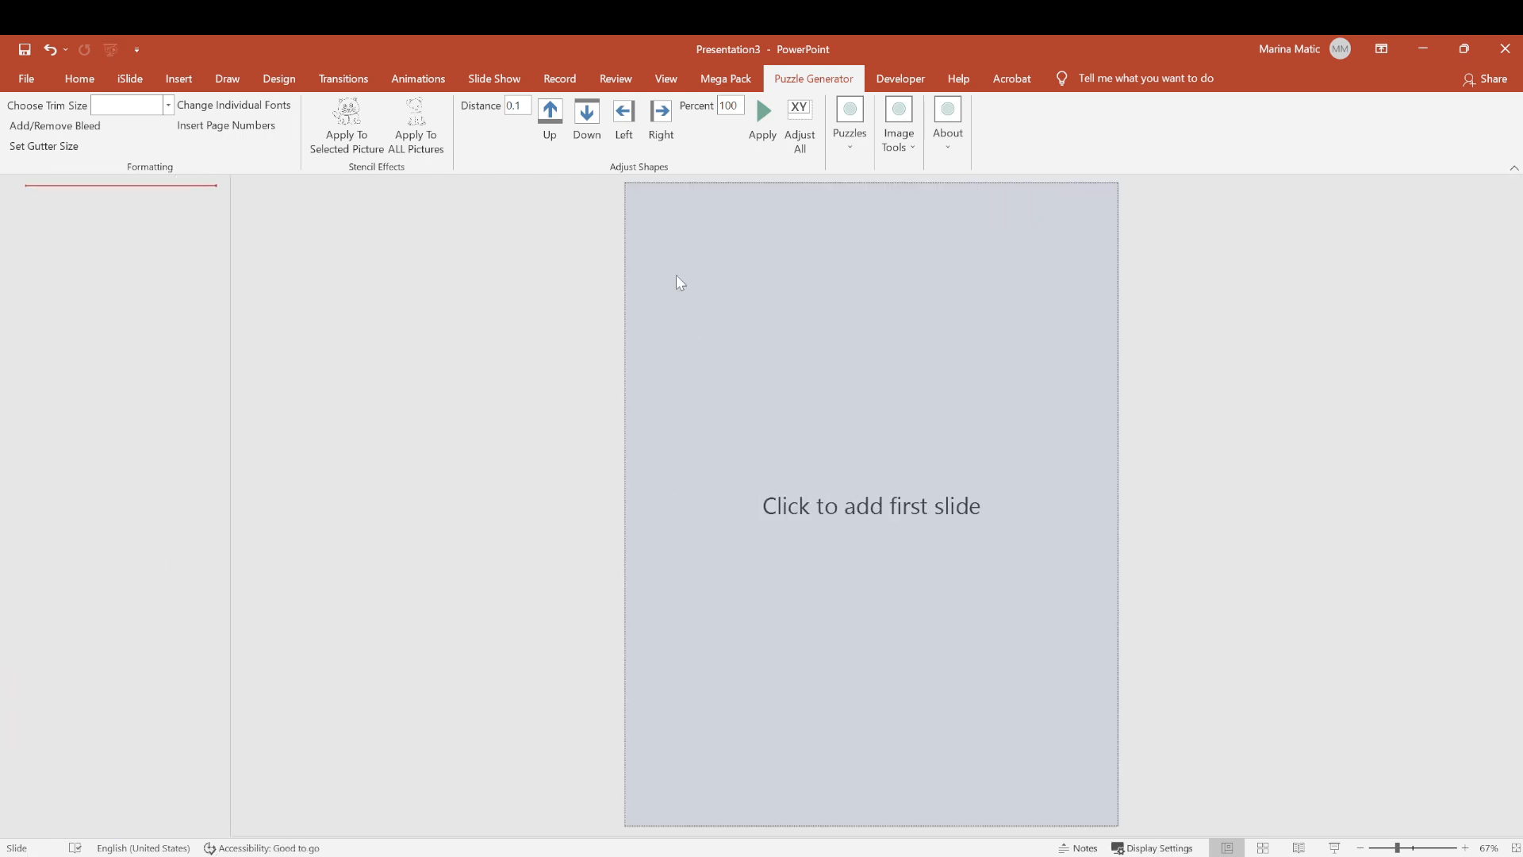
Add a first slide to the empty presentation and delete its placeholders to leave it blank
{"action": "left_click", "coordinate": [685, 324]}
{"action": "left_click_drag", "start_coordinate": [626, 226], "coordinate": [1238, 770]}
{"action": "key", "text": "Delete"}
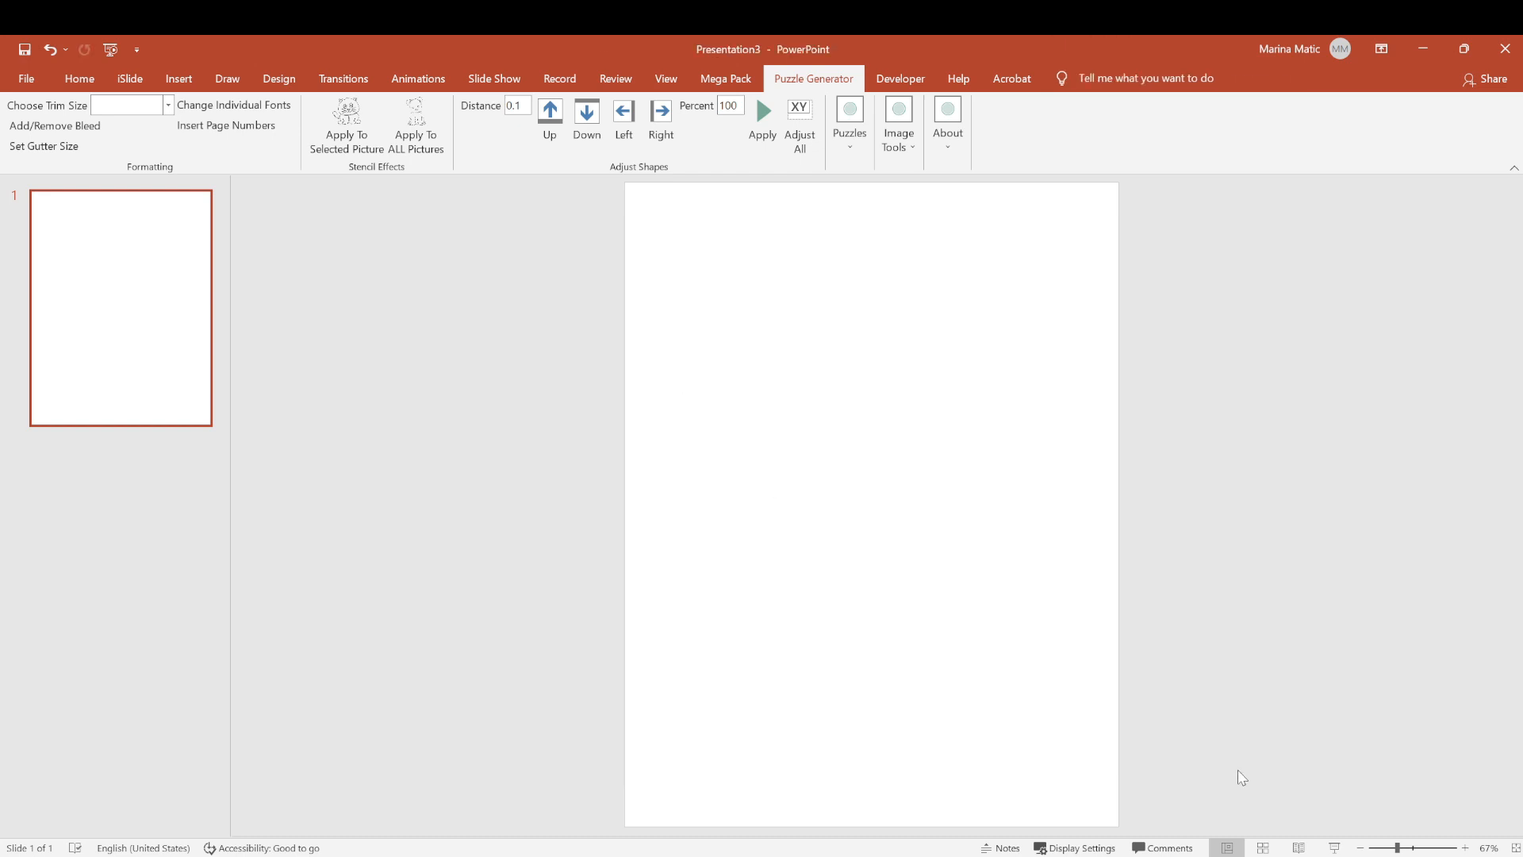
Start the ABC Path generator without adding the game explanation and choose the Alphabetic feature
{"action": "left_click", "coordinate": [855, 135]}
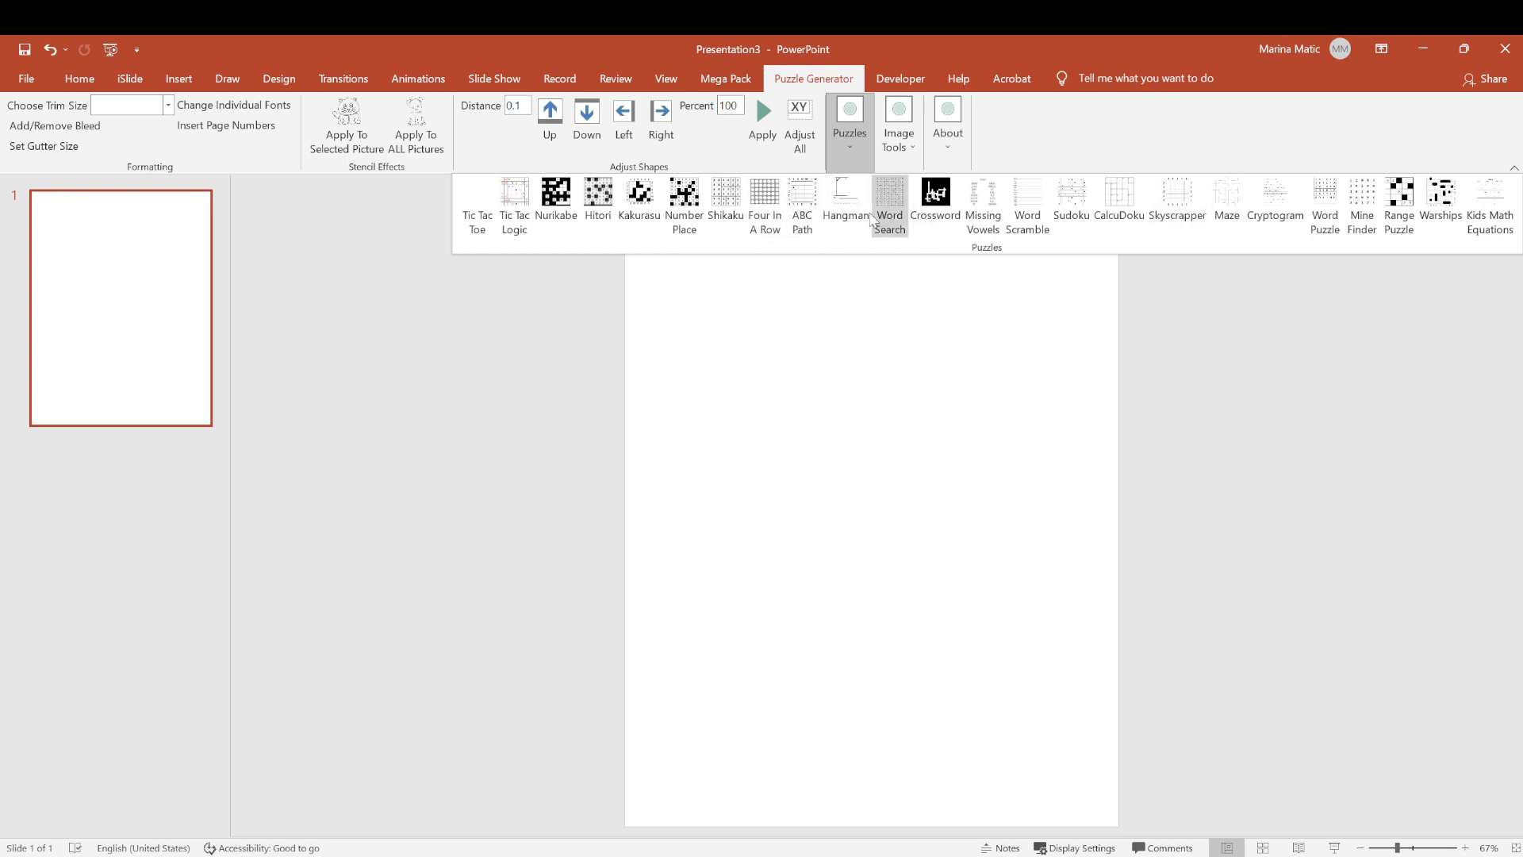
{"action": "left_click", "coordinate": [801, 203]}
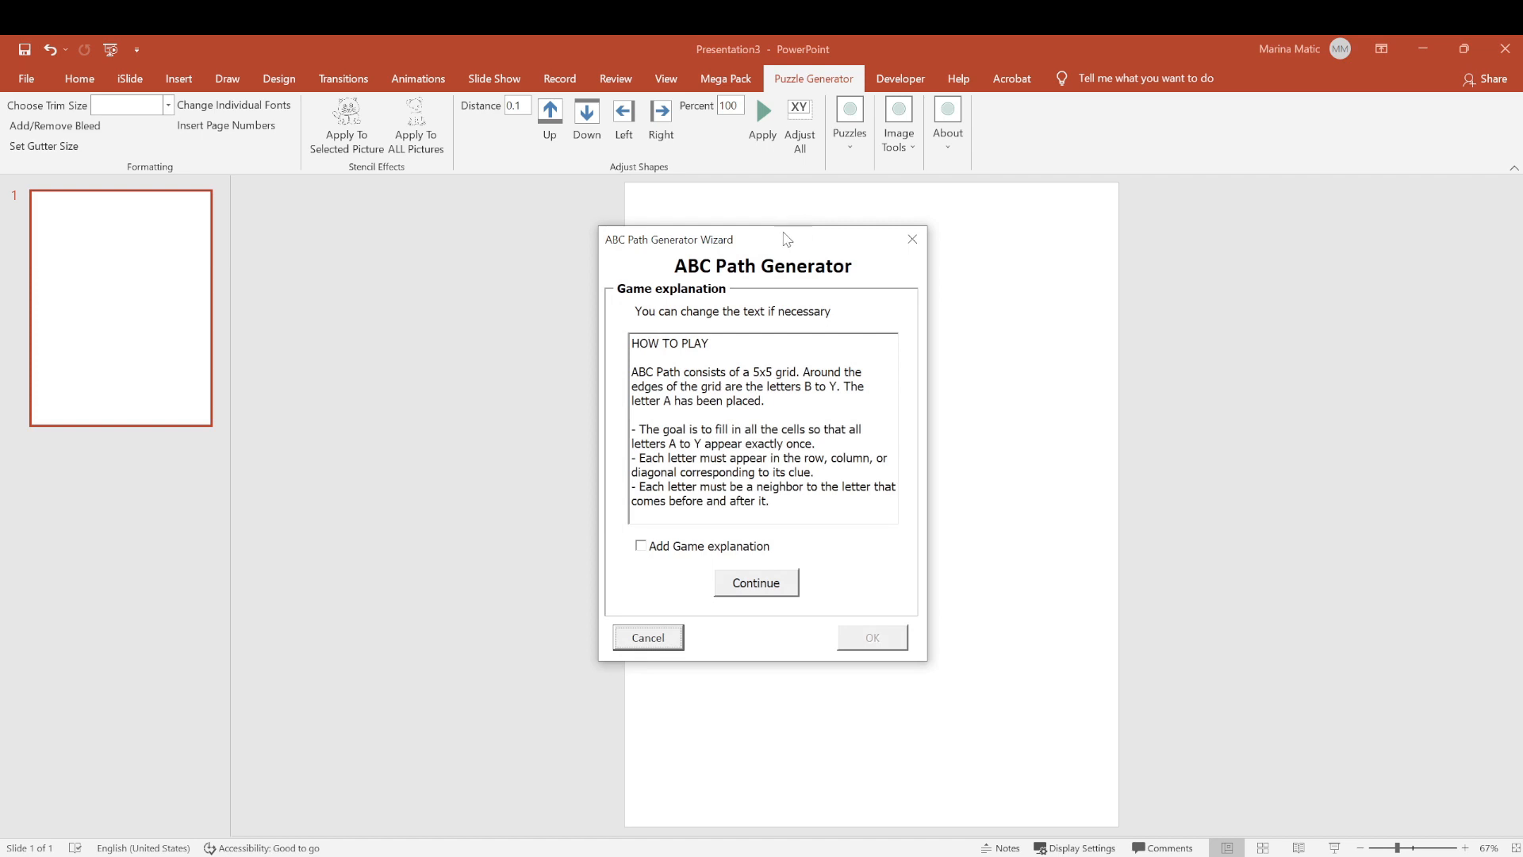
{"action": "left_click_drag", "start_coordinate": [786, 238], "coordinate": [740, 229]}
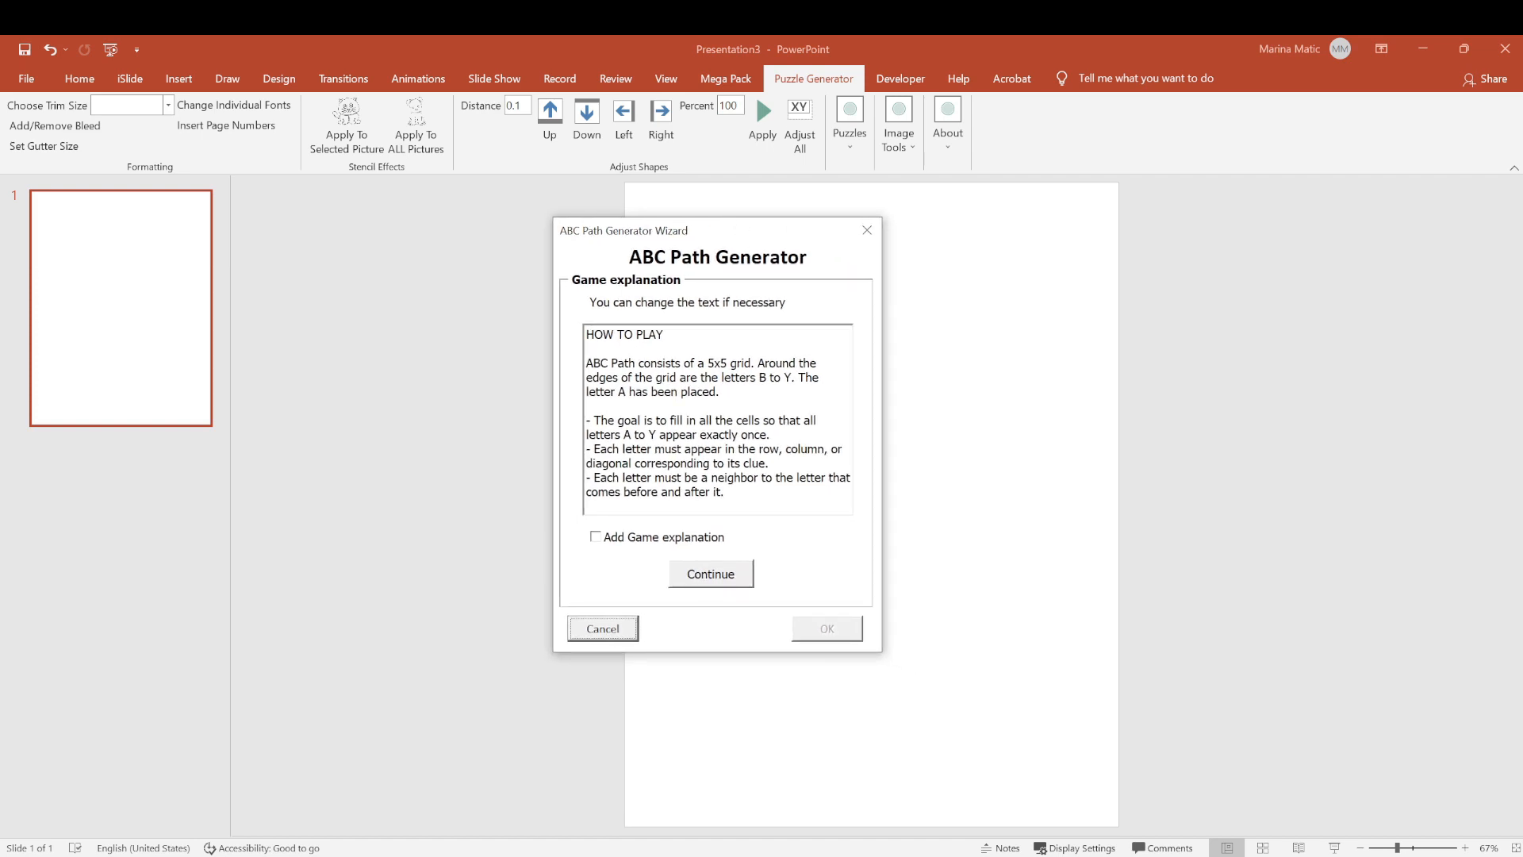
{"action": "left_click", "coordinate": [705, 577]}
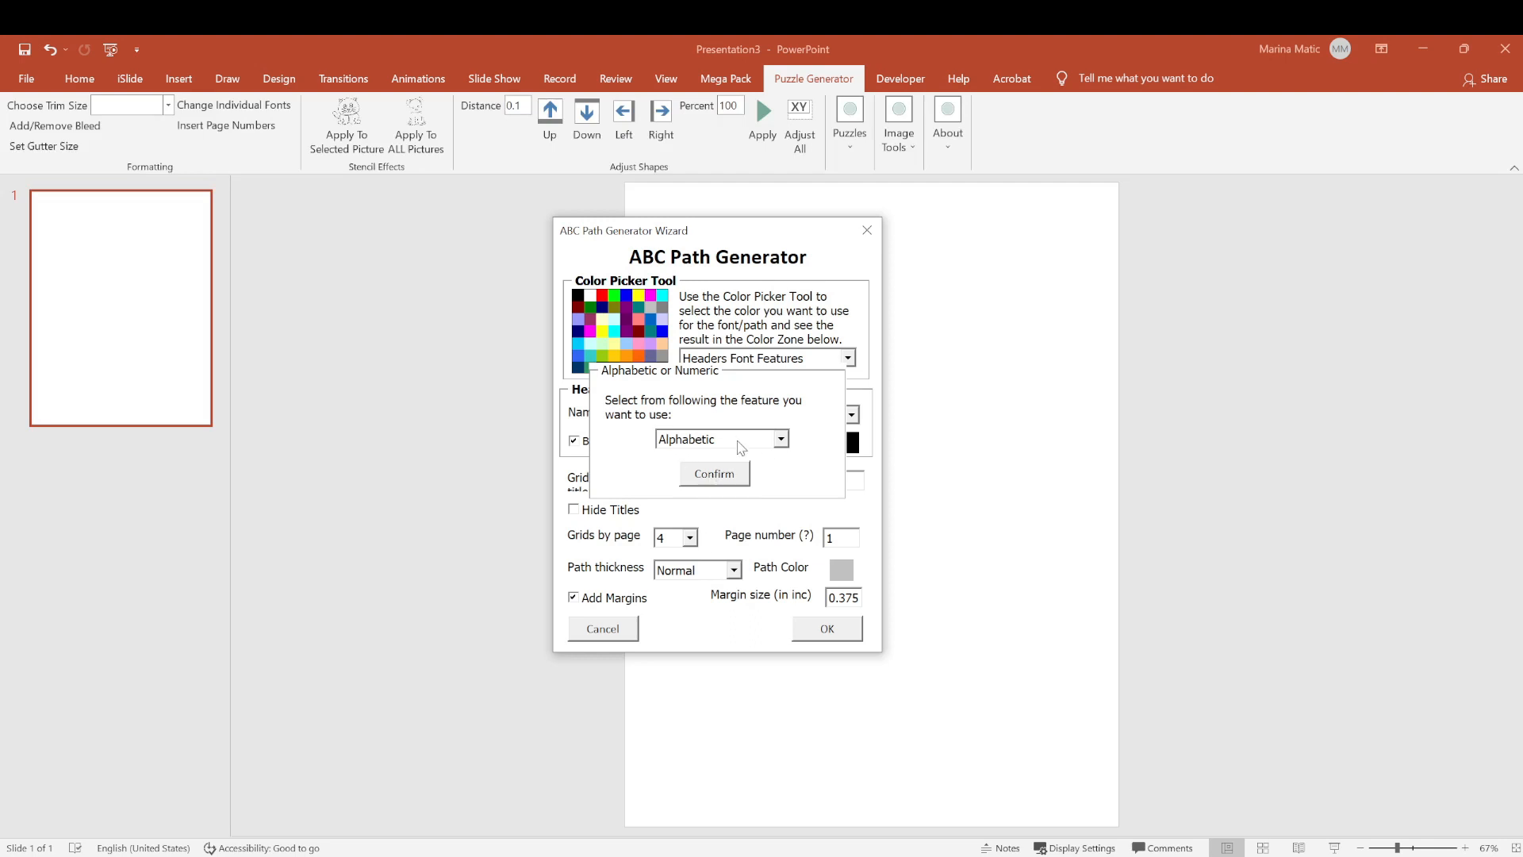
{"action": "left_click", "coordinate": [781, 443]}
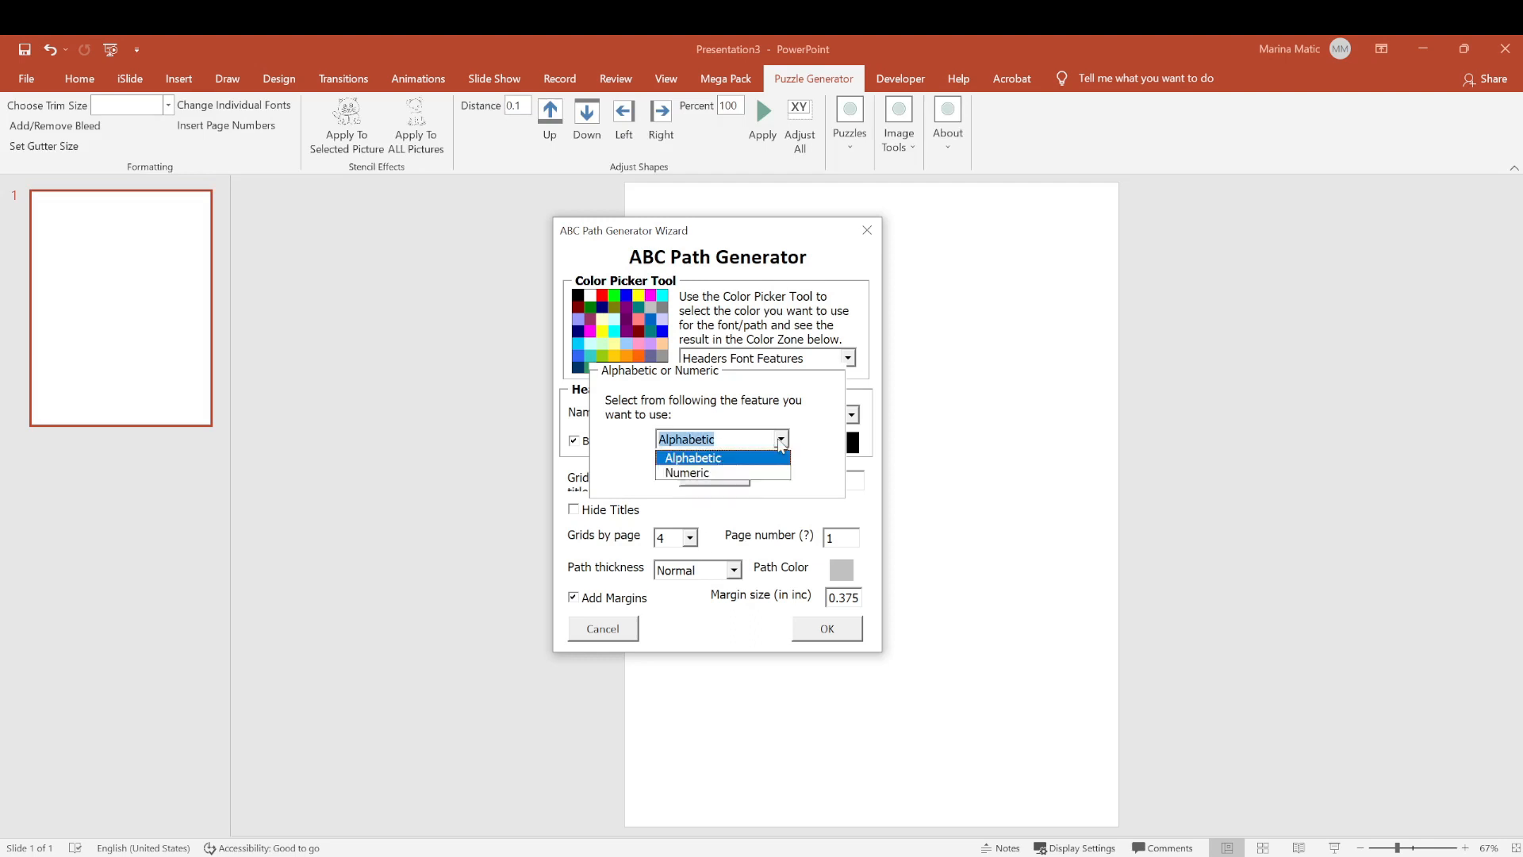
{"action": "left_click", "coordinate": [724, 474]}
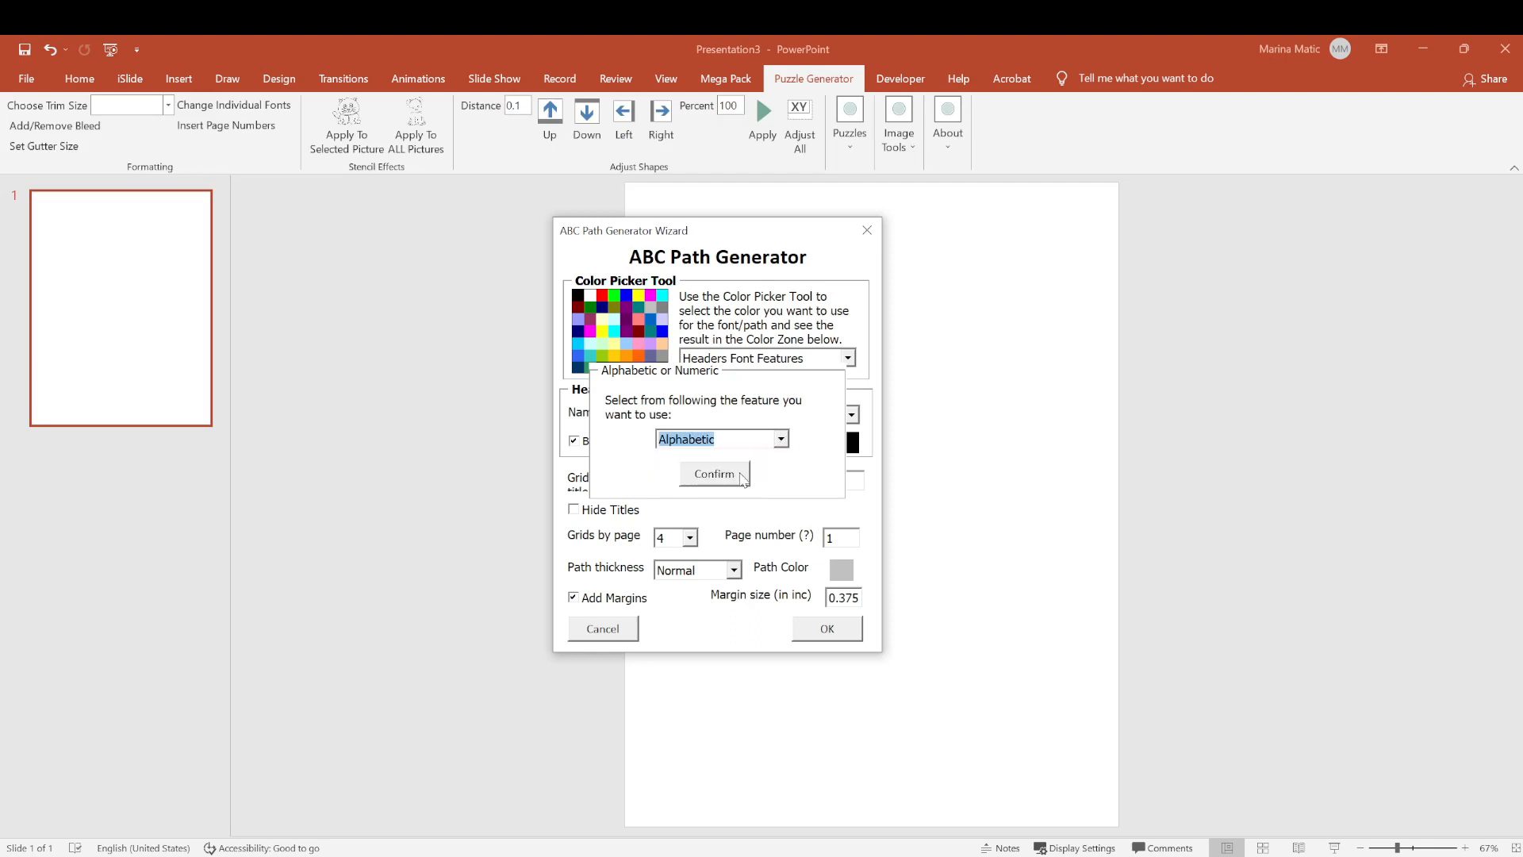
{"action": "left_click", "coordinate": [716, 481]}
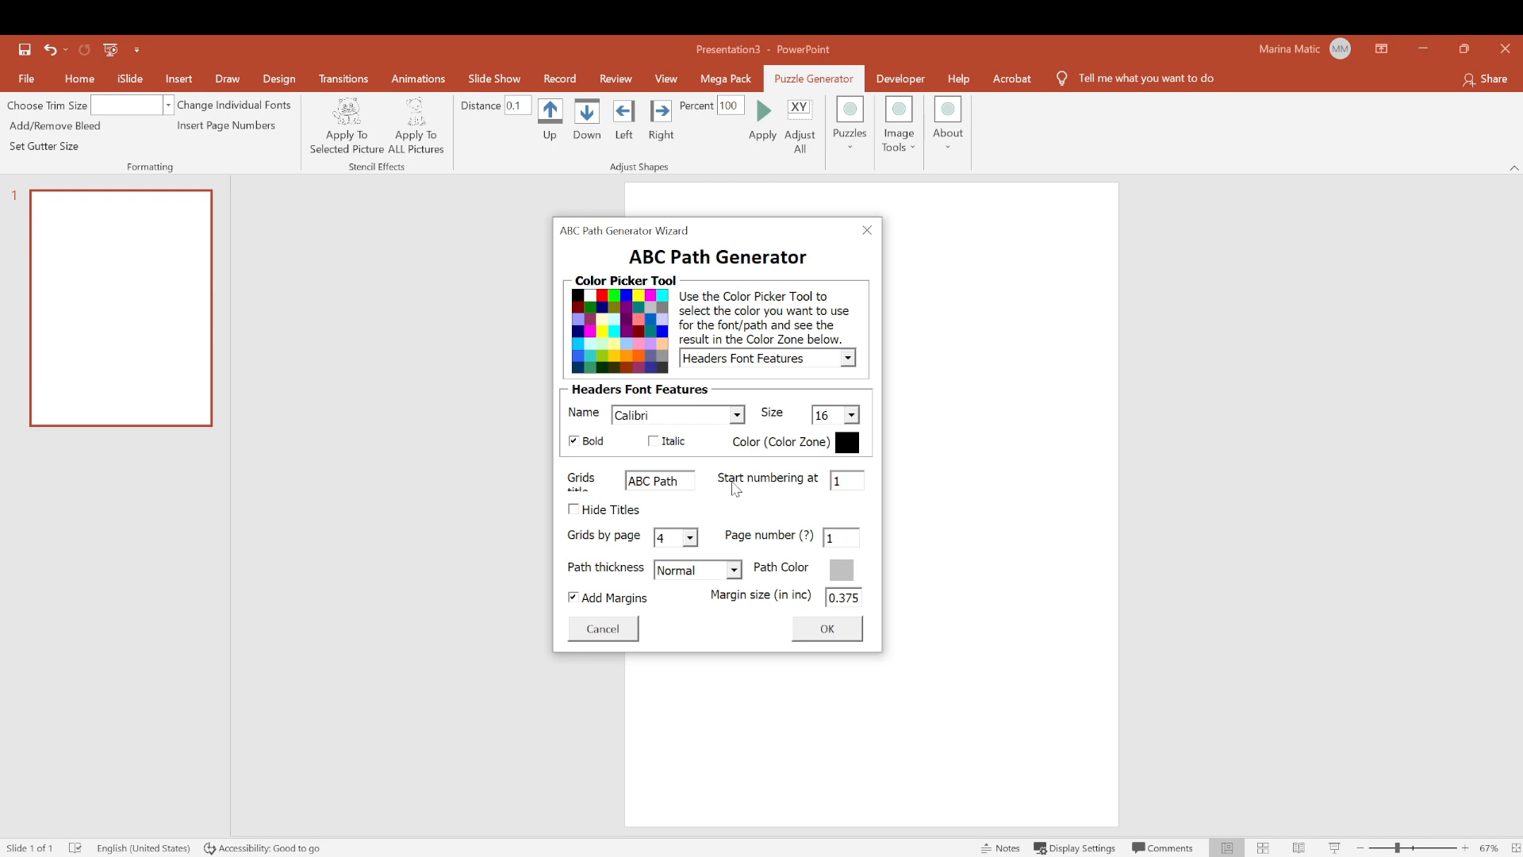
Generate one page of ABC Path puzzles with four grids per page, plus the solutions
{"action": "left_click", "coordinate": [825, 539]}
{"action": "left_click", "coordinate": [816, 630]}
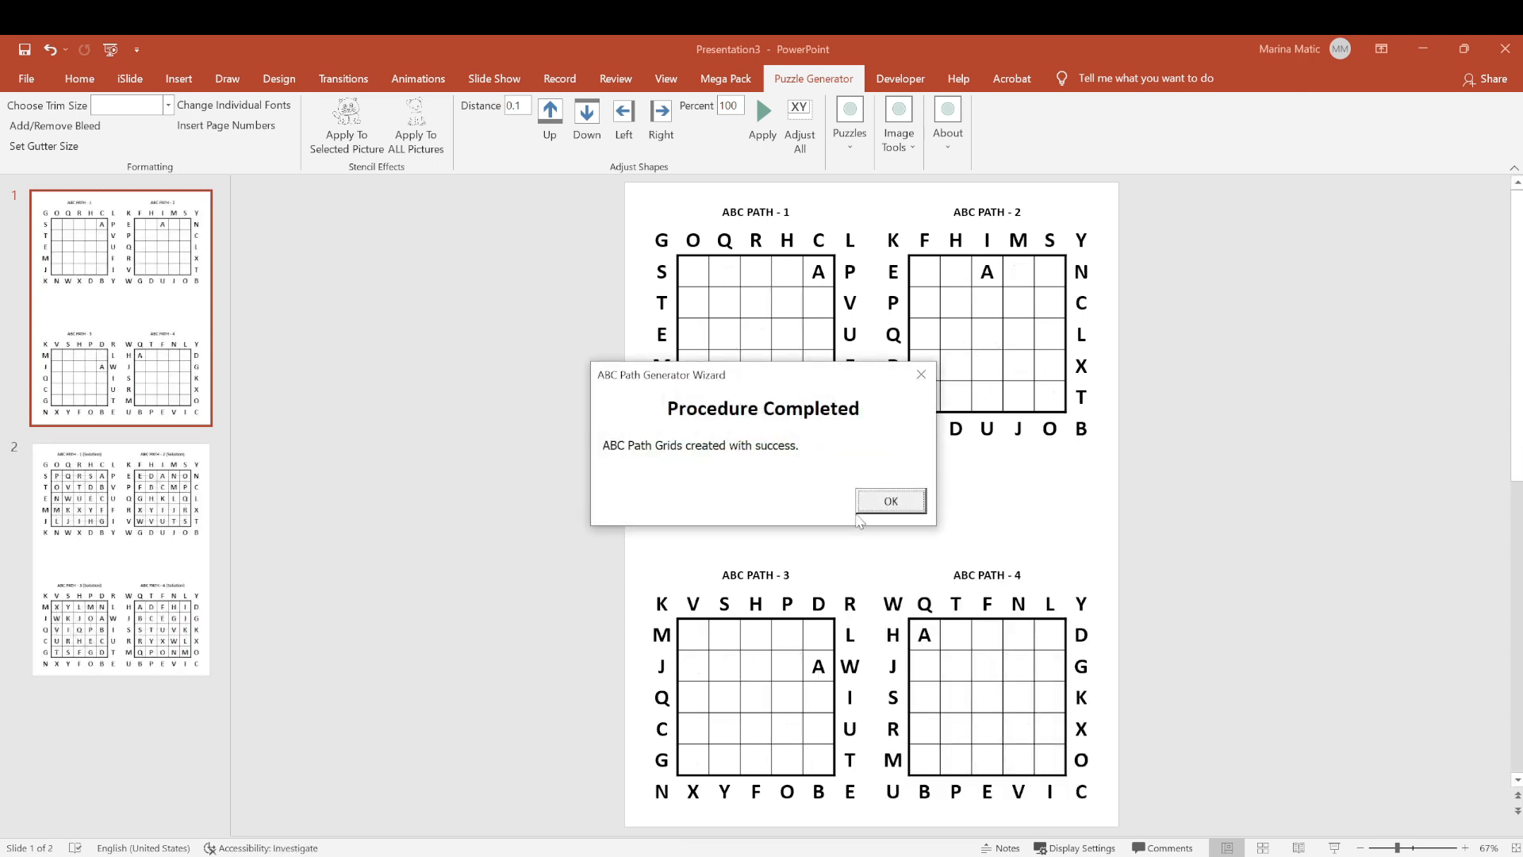
{"action": "left_click", "coordinate": [863, 506]}
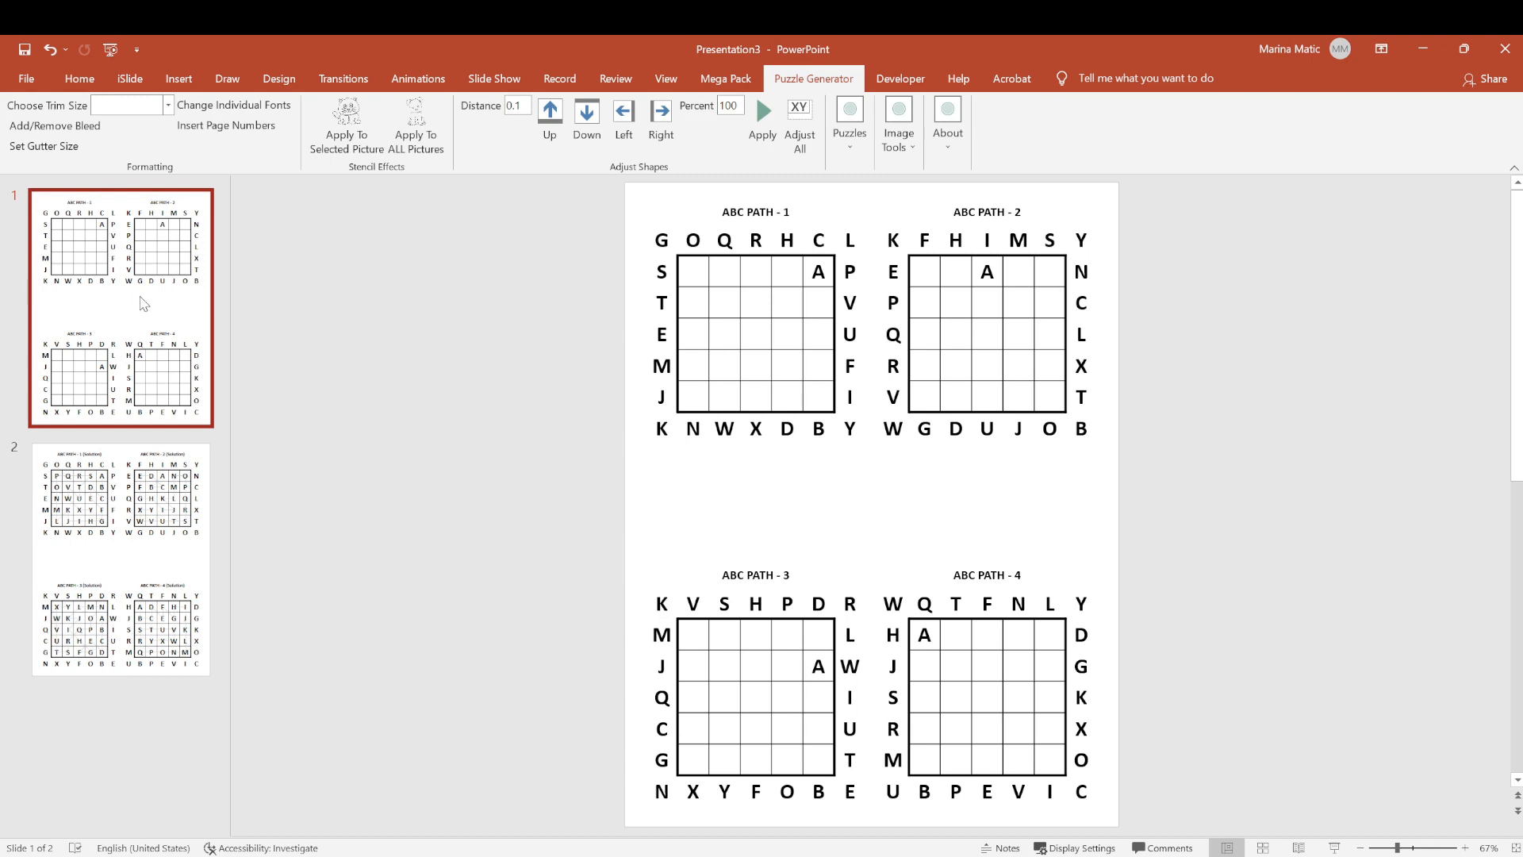
Compare the ABC Path puzzle page with its solution page
{"action": "left_click", "coordinate": [140, 460]}
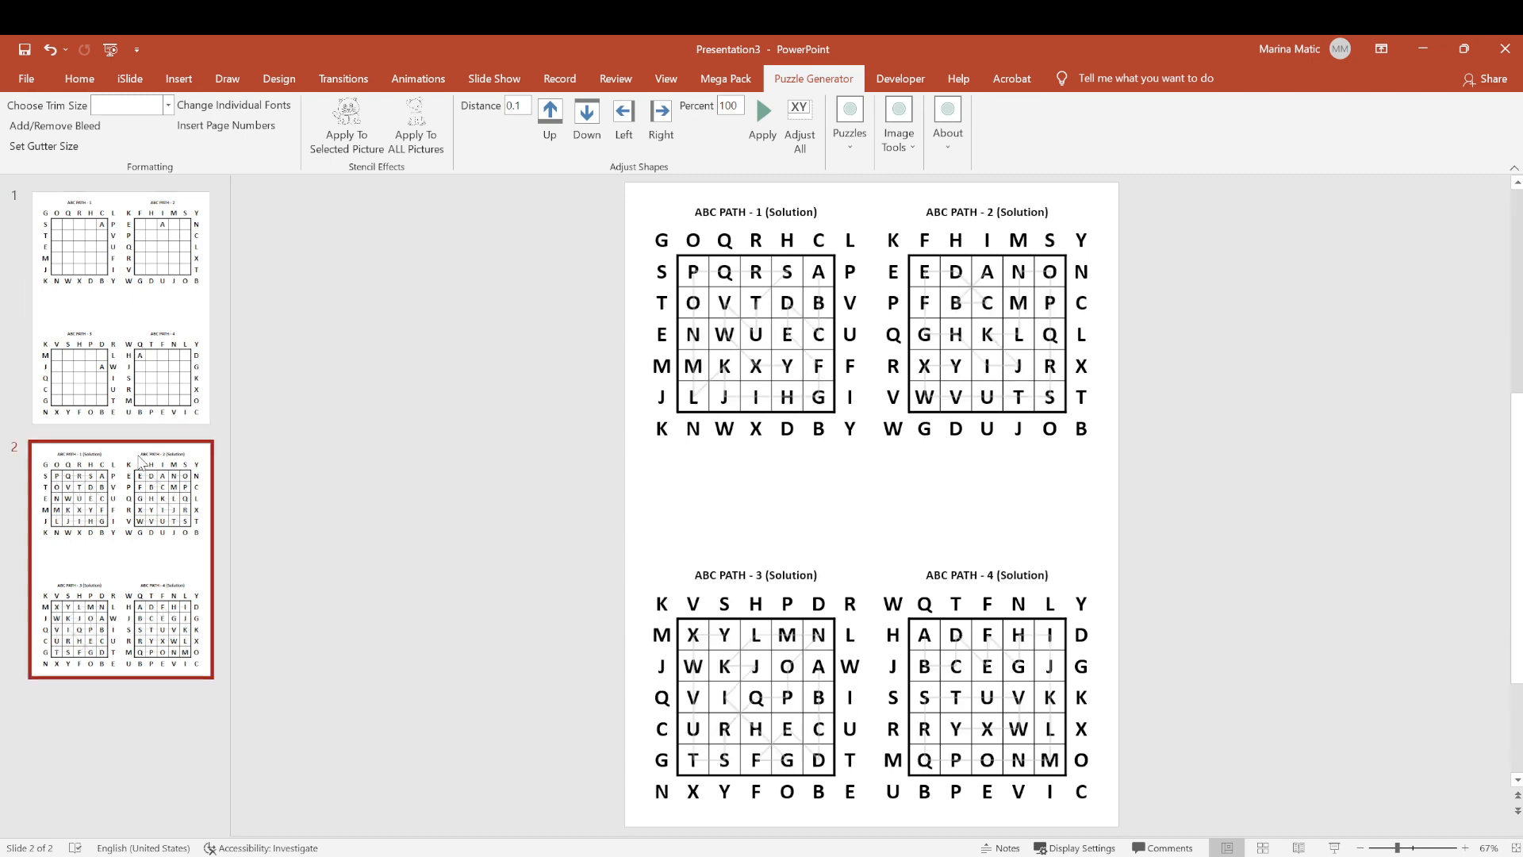
{"action": "key", "text": "Up"}
{"action": "key", "text": "Down"}
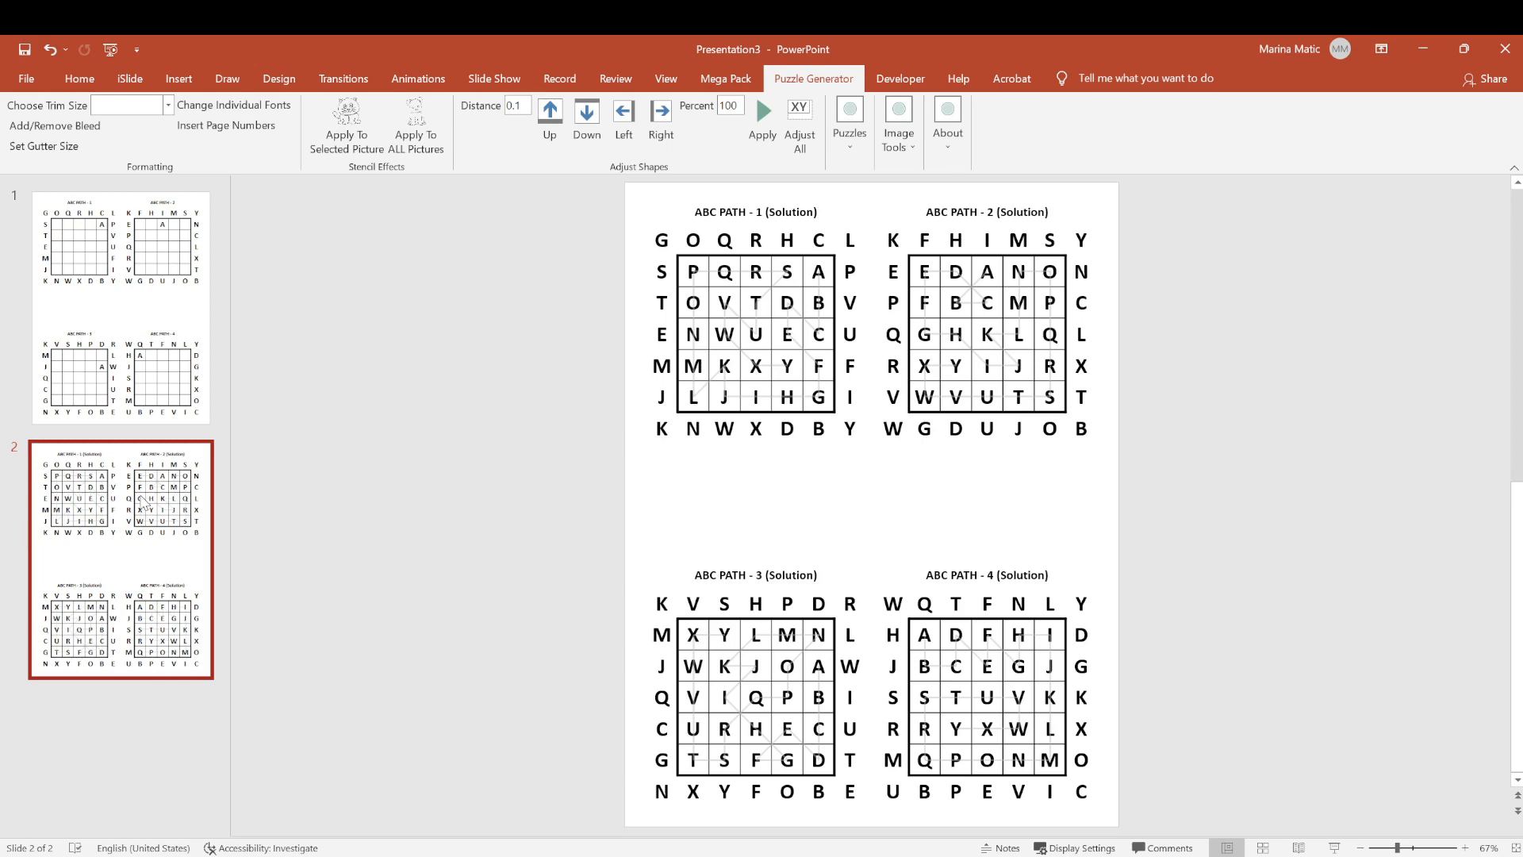
{"action": "left_click", "coordinate": [206, 305]}
{"action": "left_click", "coordinate": [185, 570]}
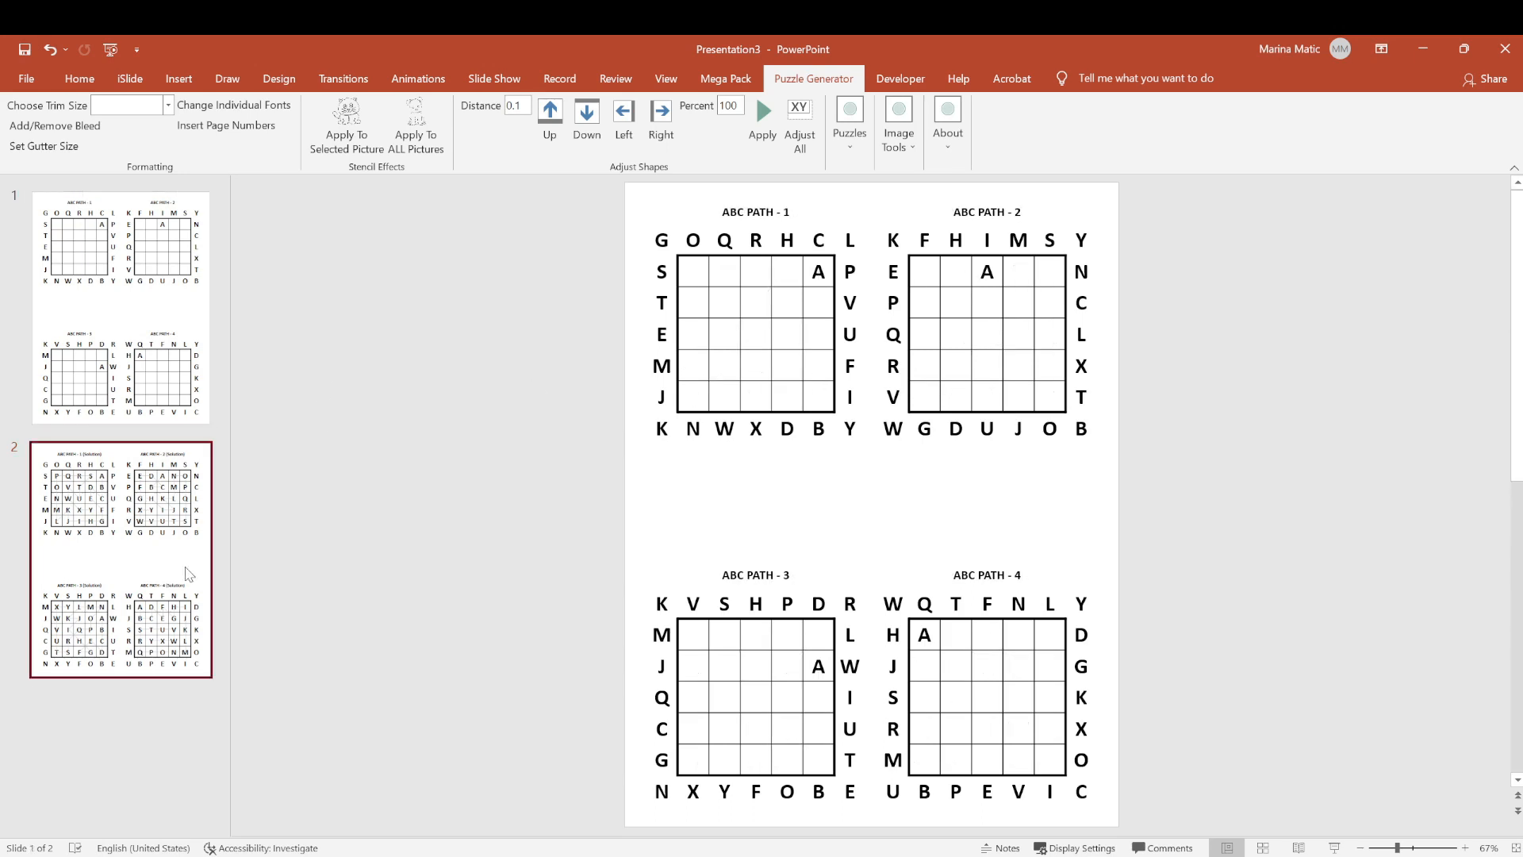
Undo the generation of the ABC Path puzzle and solution pages
{"action": "left_click", "coordinate": [50, 49]}
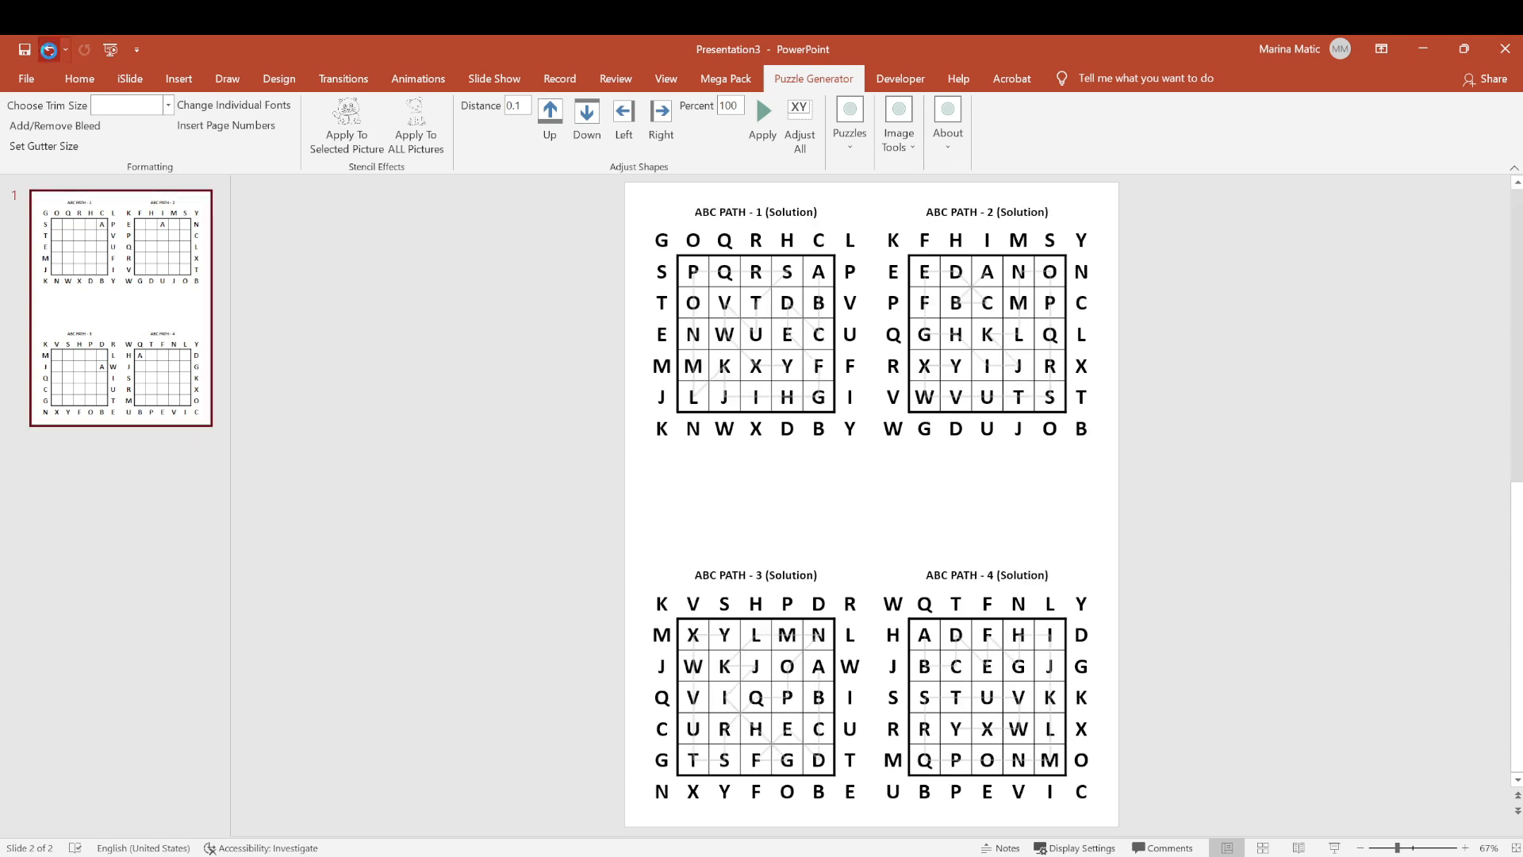
{"action": "left_click", "coordinate": [48, 49]}
{"action": "left_click", "coordinate": [847, 131]}
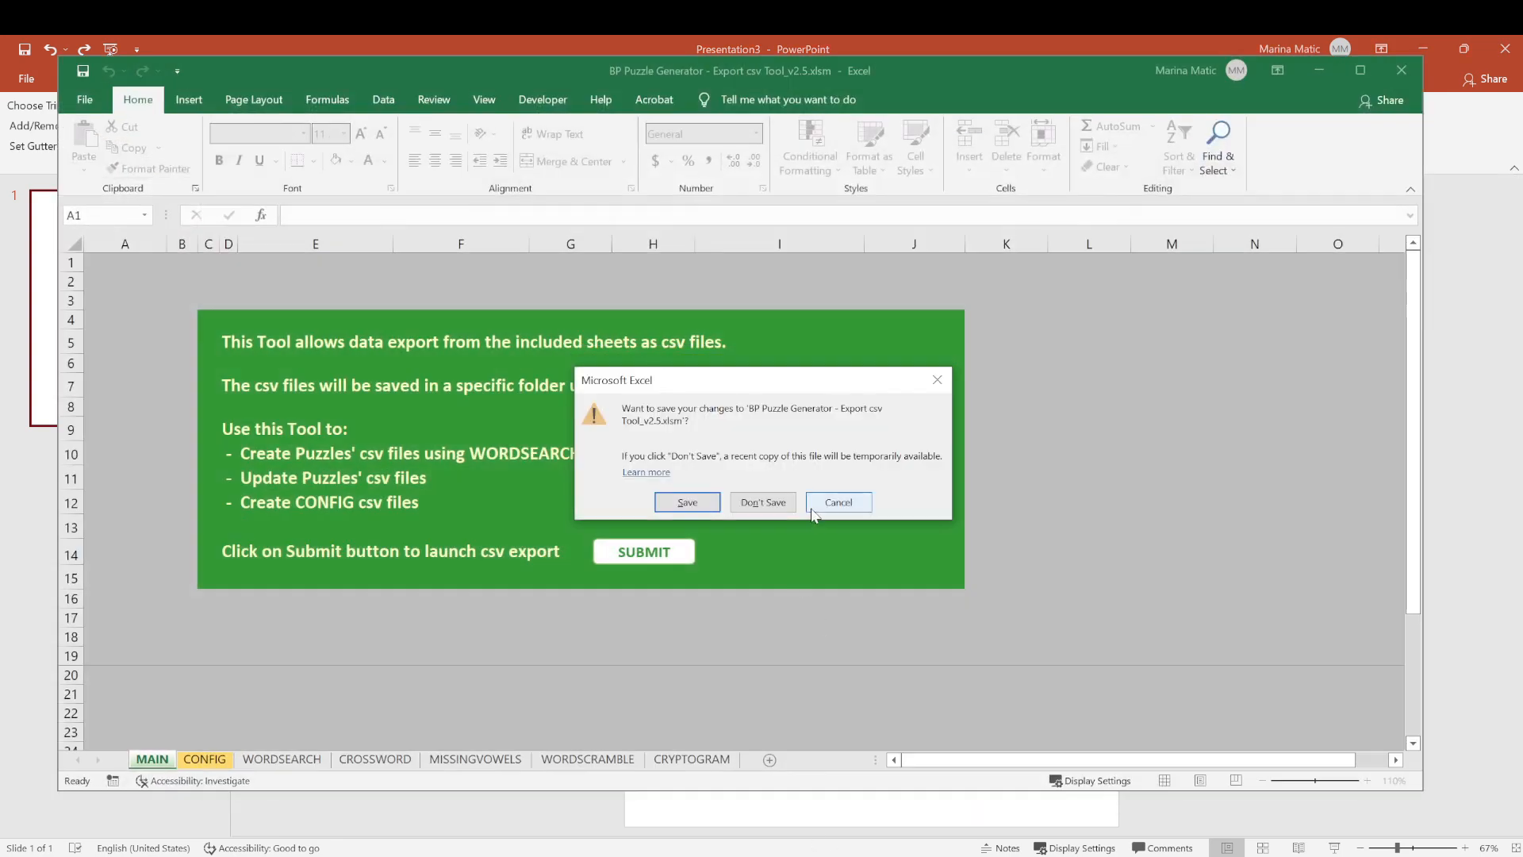
Keep the Excel csv export workbook open and examine its WORDSEARCH, CROSSWORD, MISSINGVOWELS, WORDSCRAMBLE and CRYPTOGRAM sheets
{"action": "left_click", "coordinate": [814, 507]}
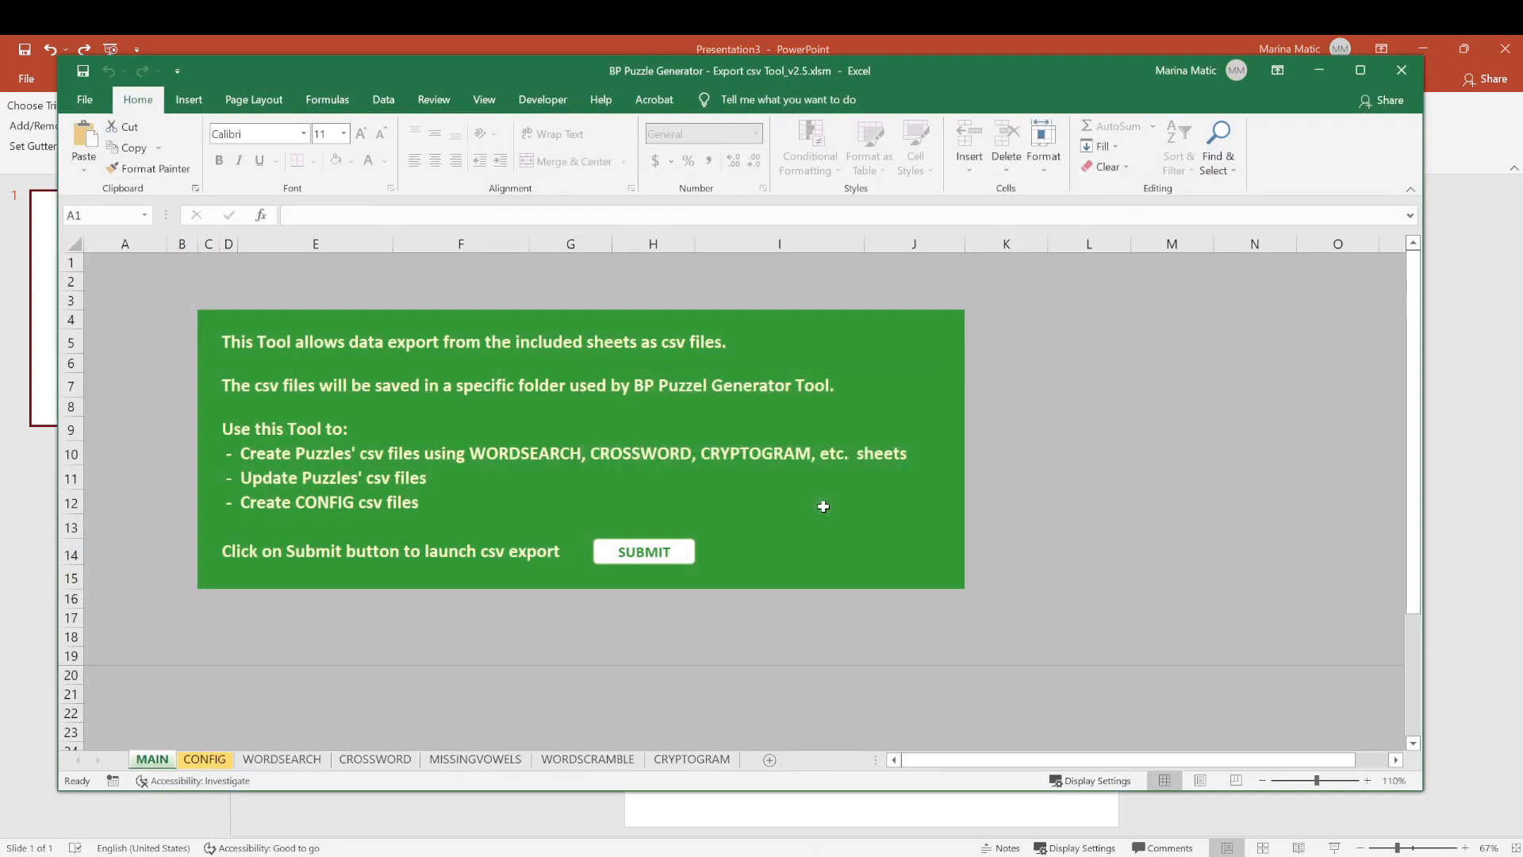
{"action": "left_click", "coordinate": [286, 760]}
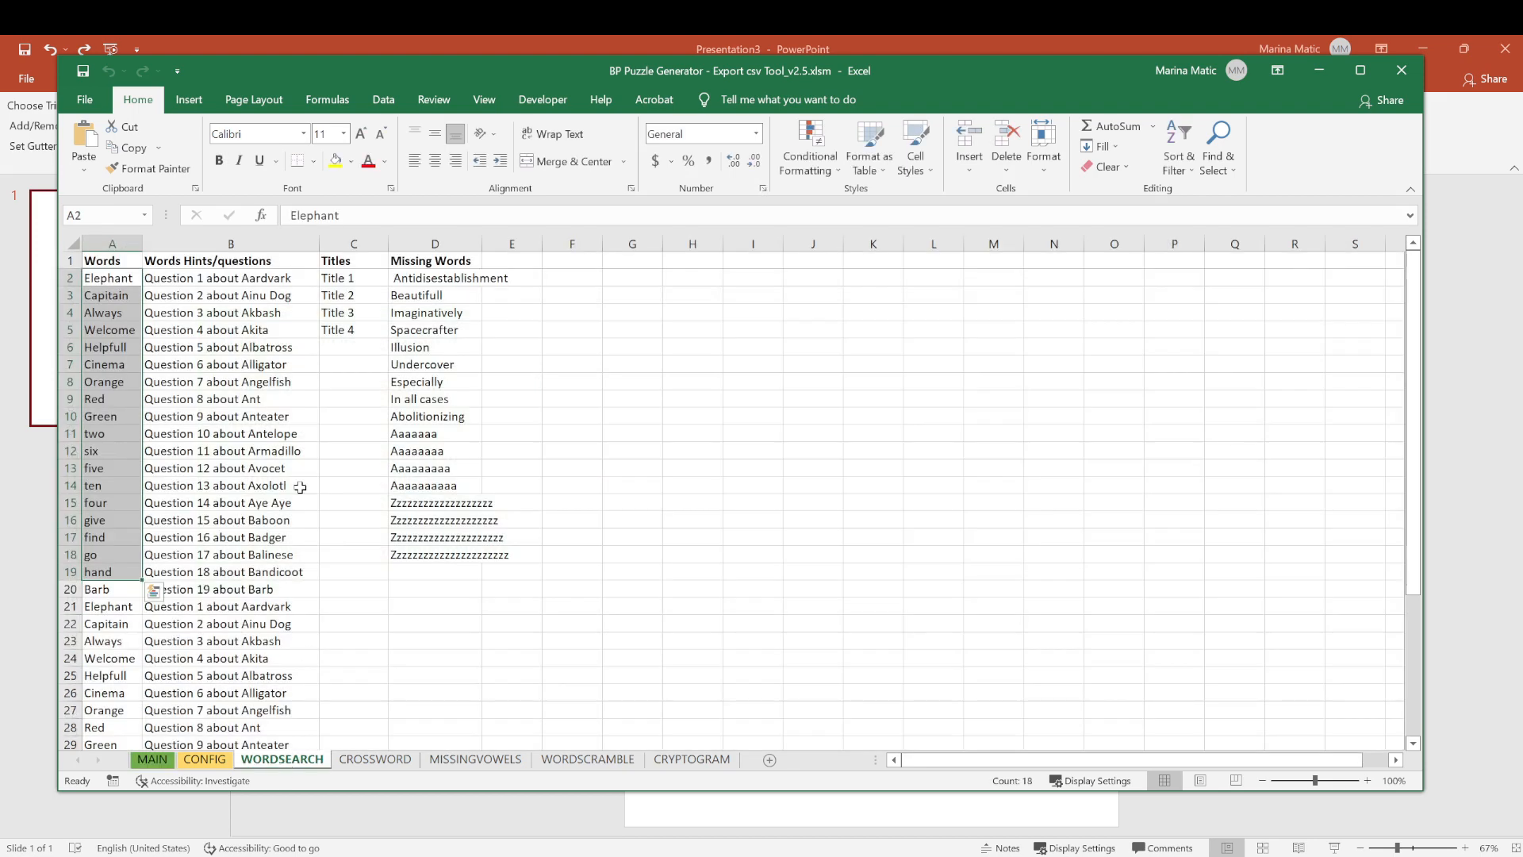
{"action": "left_click", "coordinate": [372, 760]}
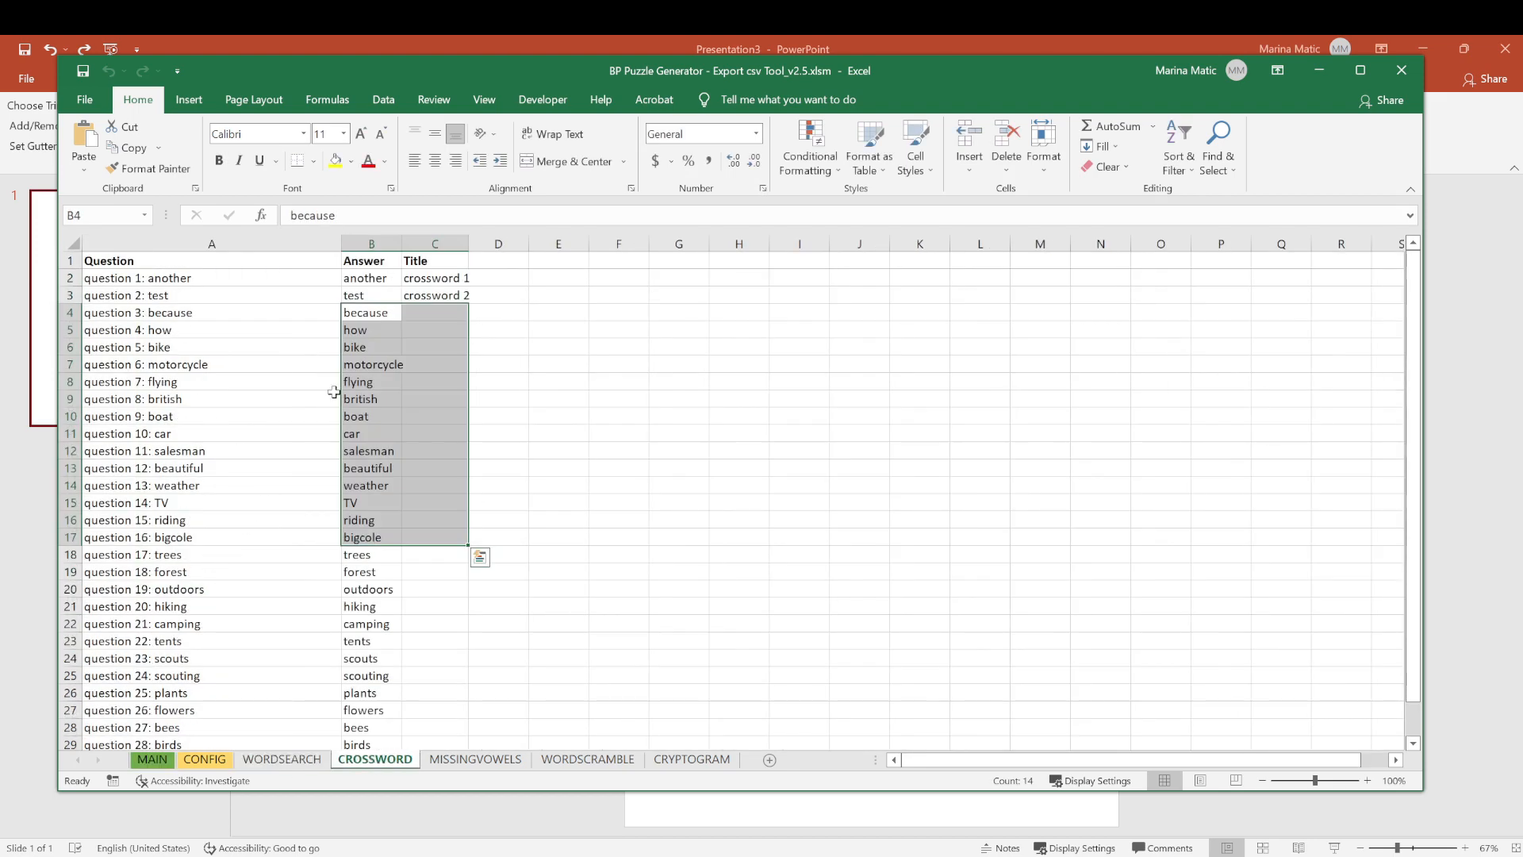
{"action": "left_click", "coordinate": [475, 760]}
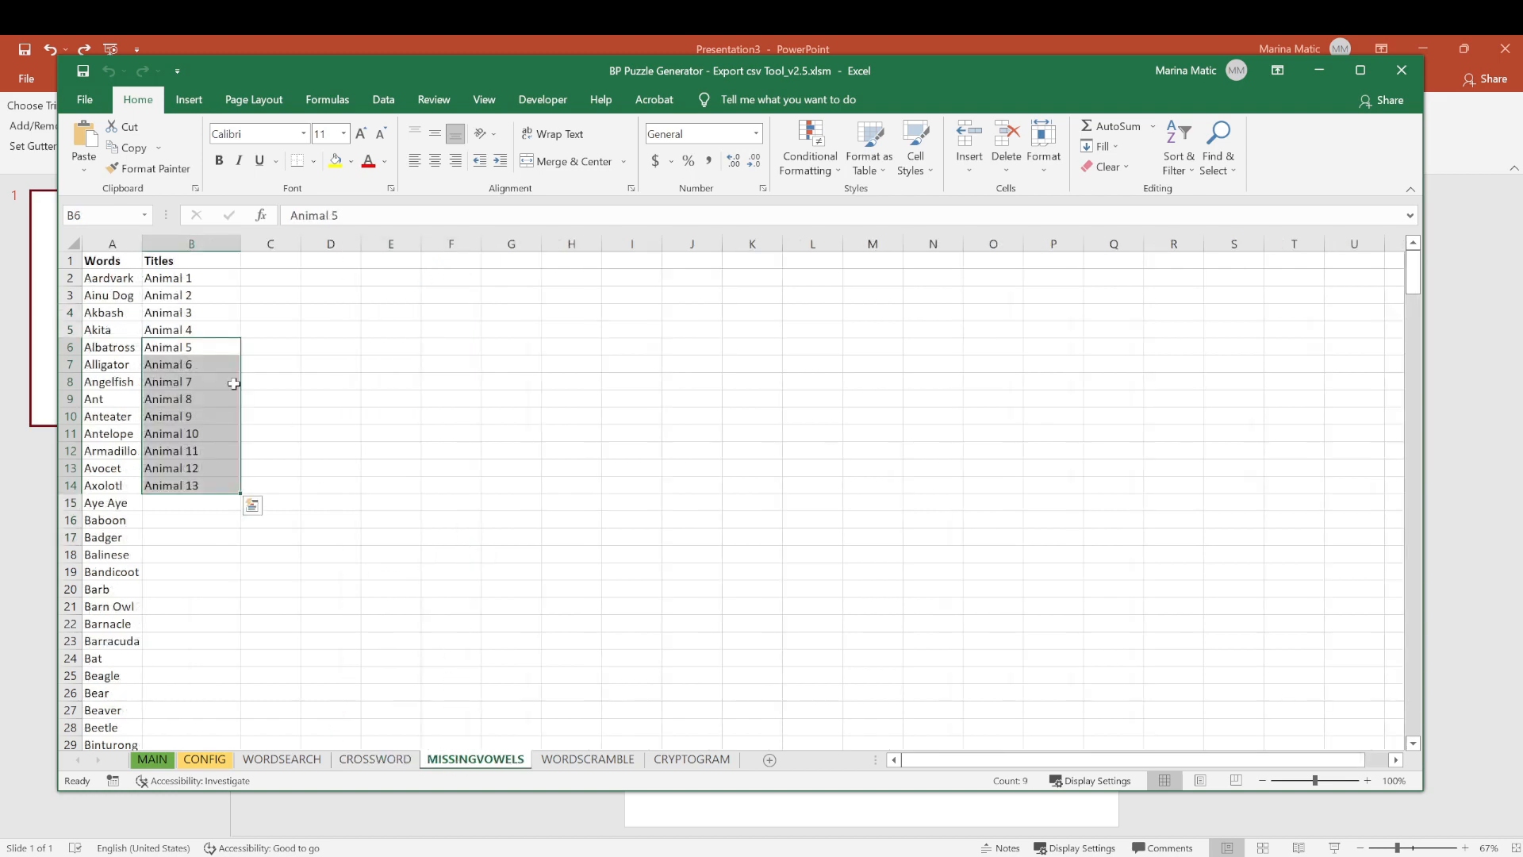
{"action": "left_click", "coordinate": [580, 759]}
{"action": "left_click", "coordinate": [682, 762]}
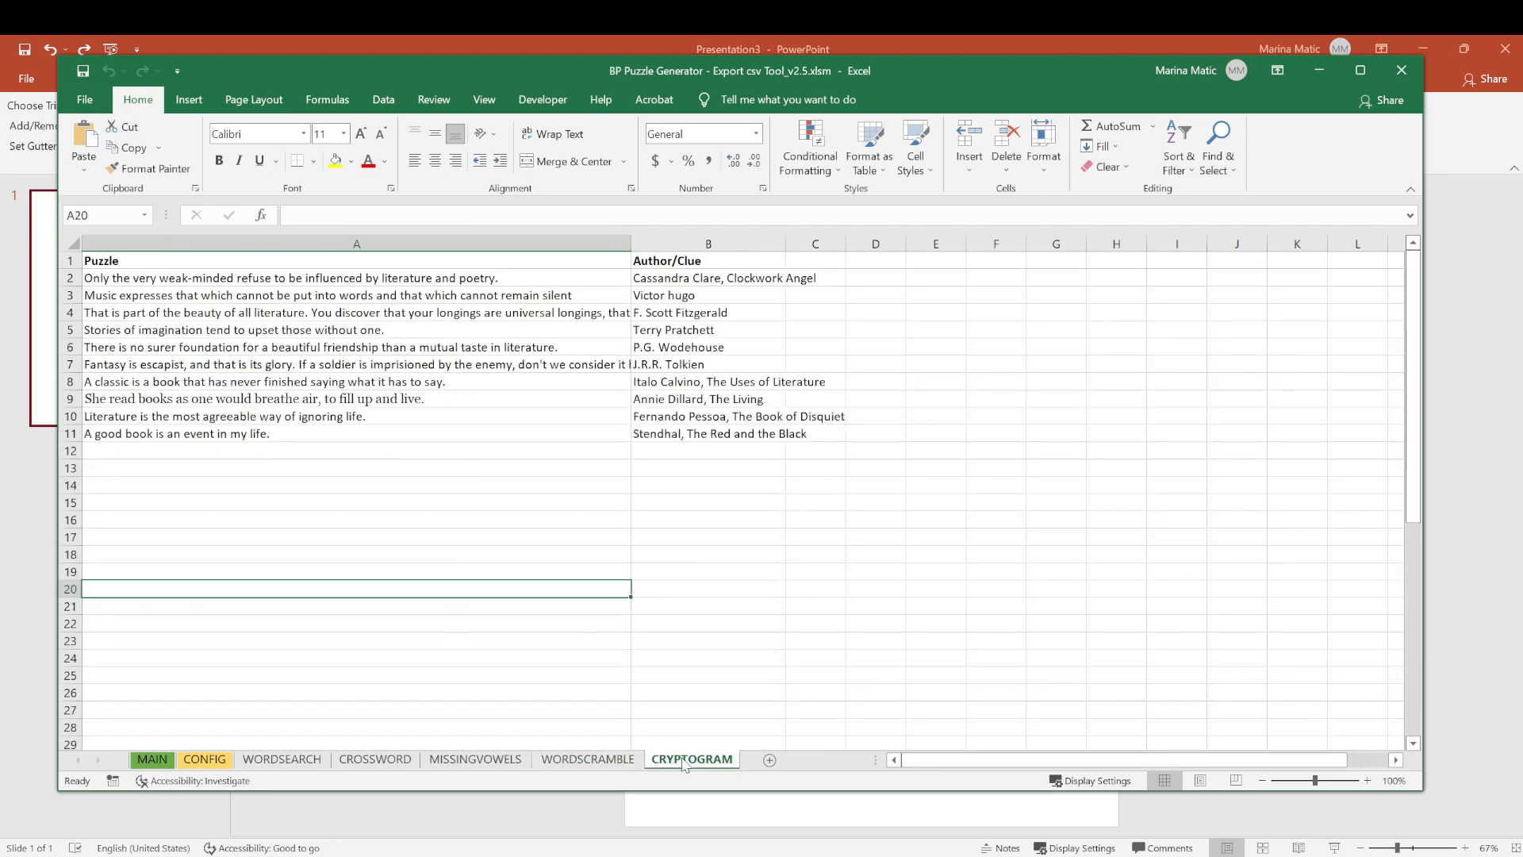
{"action": "left_click", "coordinate": [315, 763]}
{"action": "left_click", "coordinate": [381, 762]}
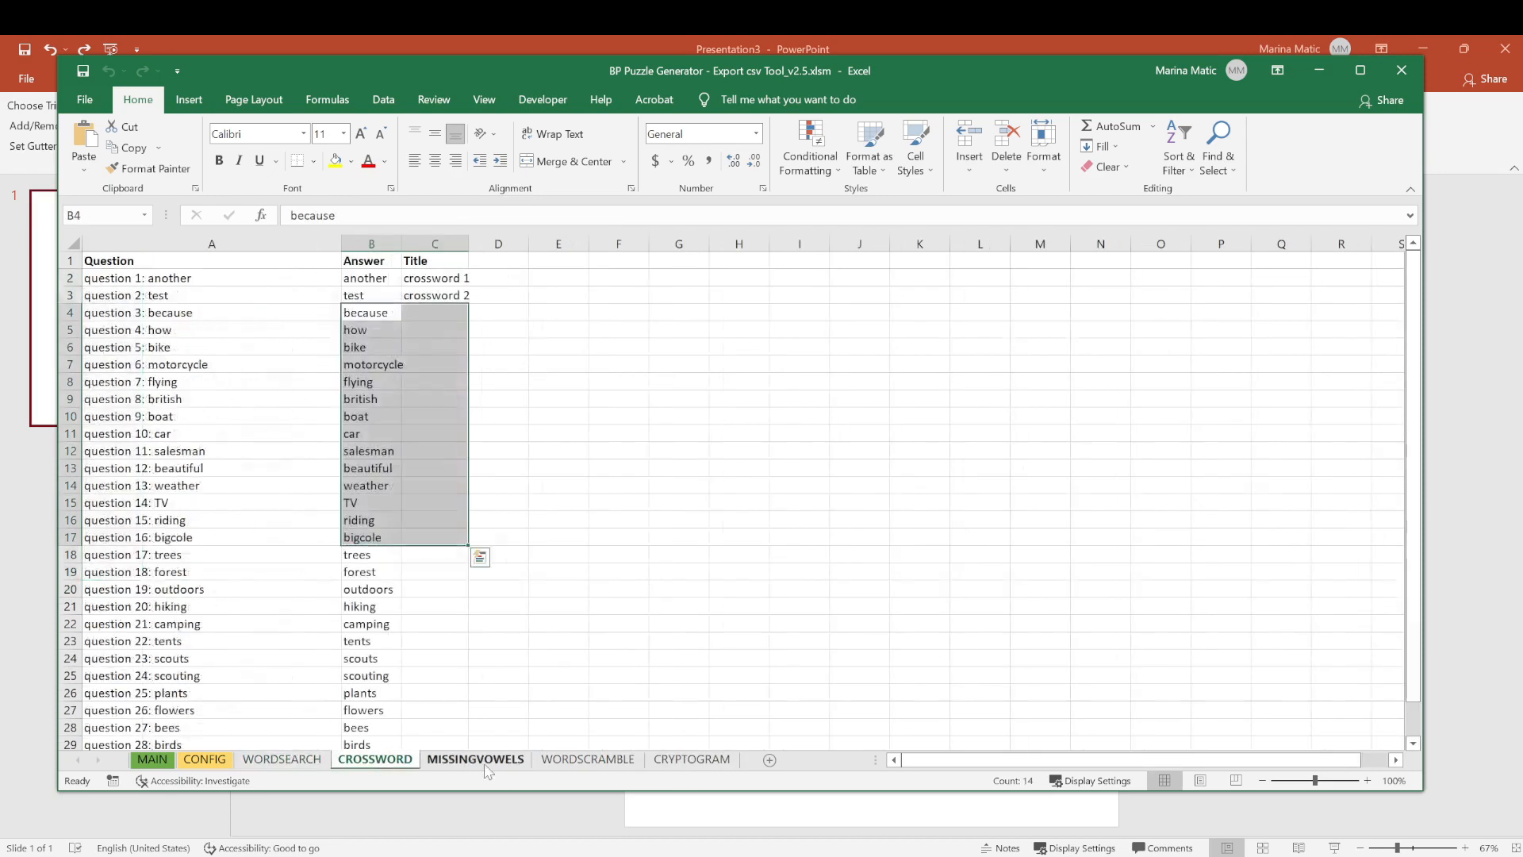
{"action": "left_click", "coordinate": [476, 762]}
{"action": "left_click", "coordinate": [587, 762]}
{"action": "left_click", "coordinate": [690, 761]}
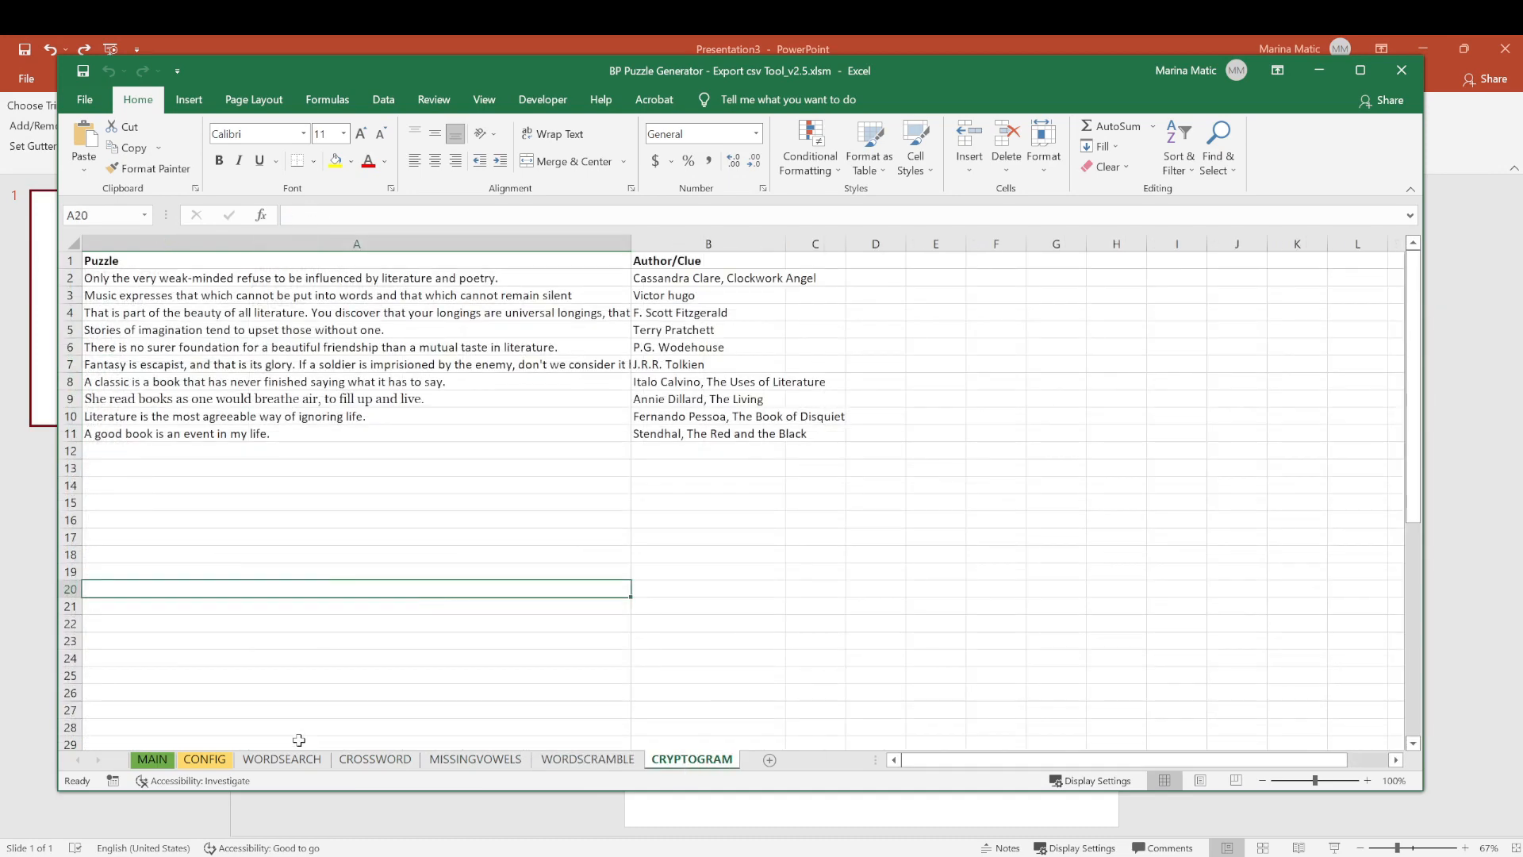
Review the WORDSEARCH sheet and examine the Question and Answer columns of the CROSSWORD sheet
{"action": "left_click", "coordinate": [285, 760]}
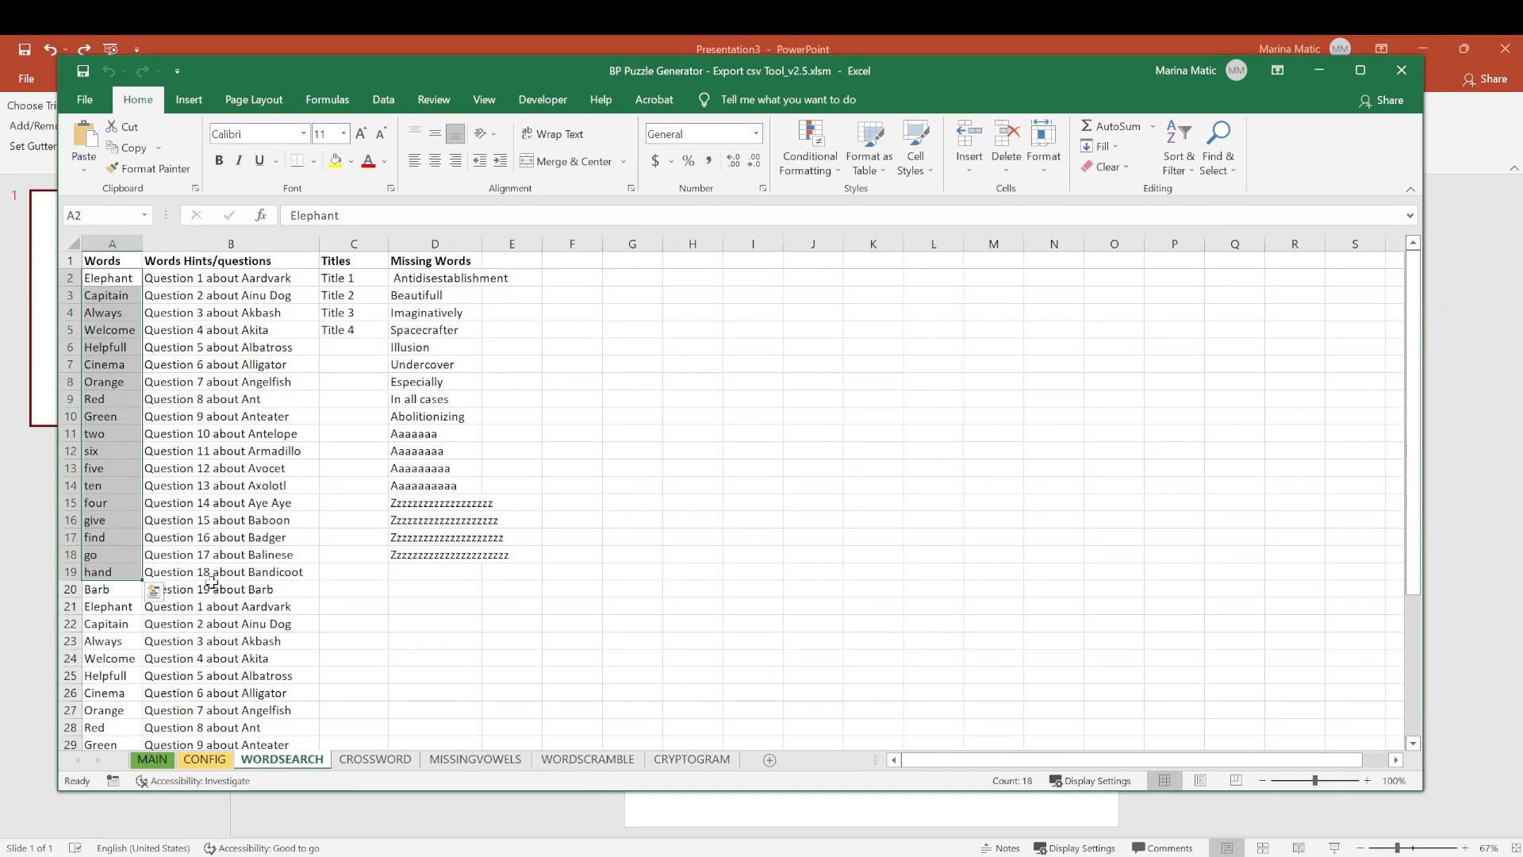
{"action": "left_click", "coordinate": [374, 760]}
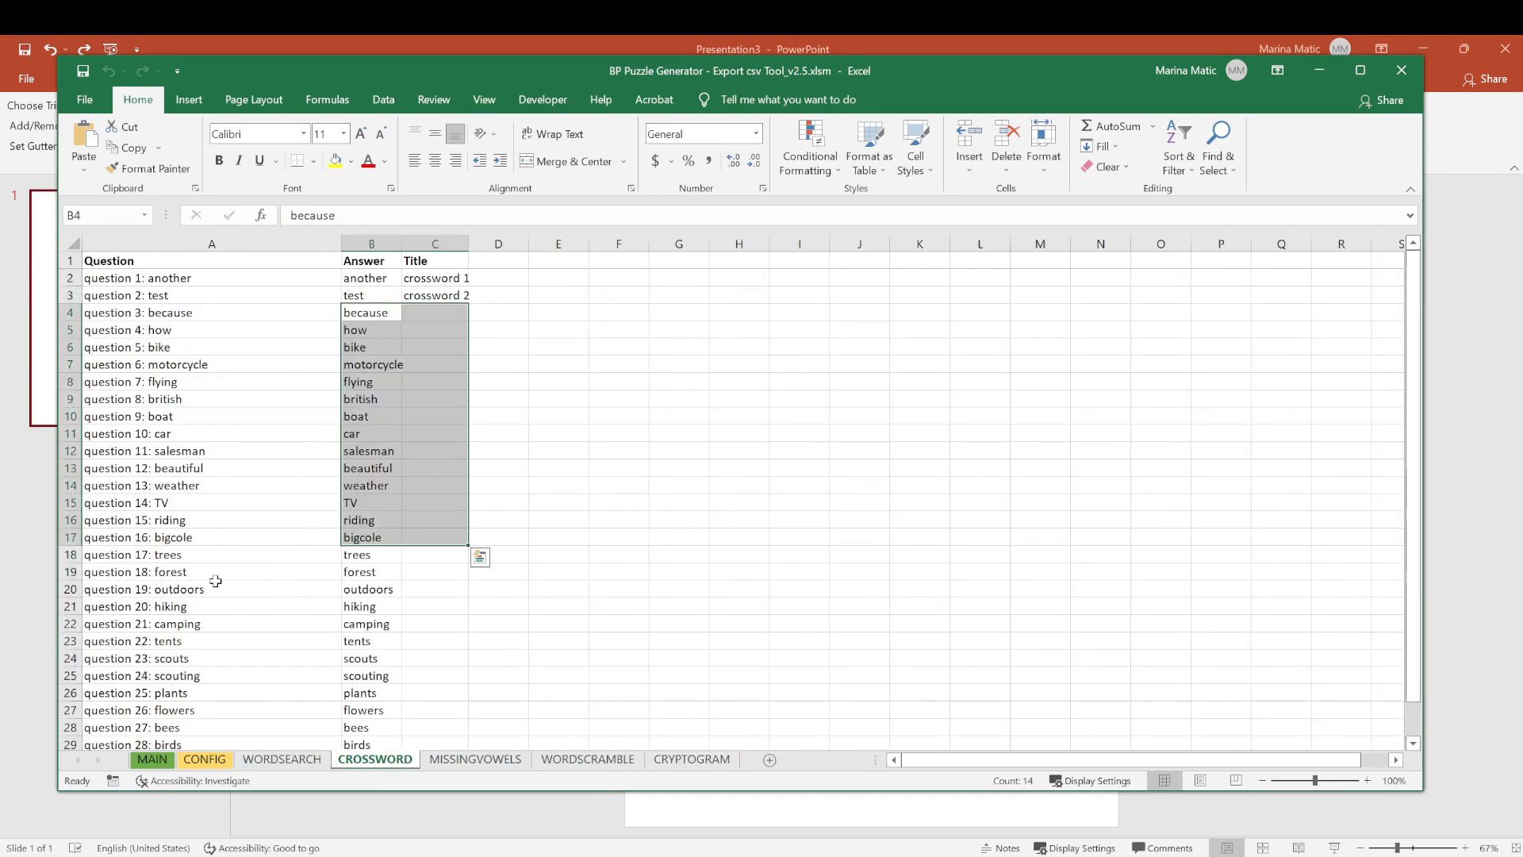
{"action": "left_click", "coordinate": [144, 280]}
{"action": "left_click", "coordinate": [152, 311]}
{"action": "left_click", "coordinate": [167, 401]}
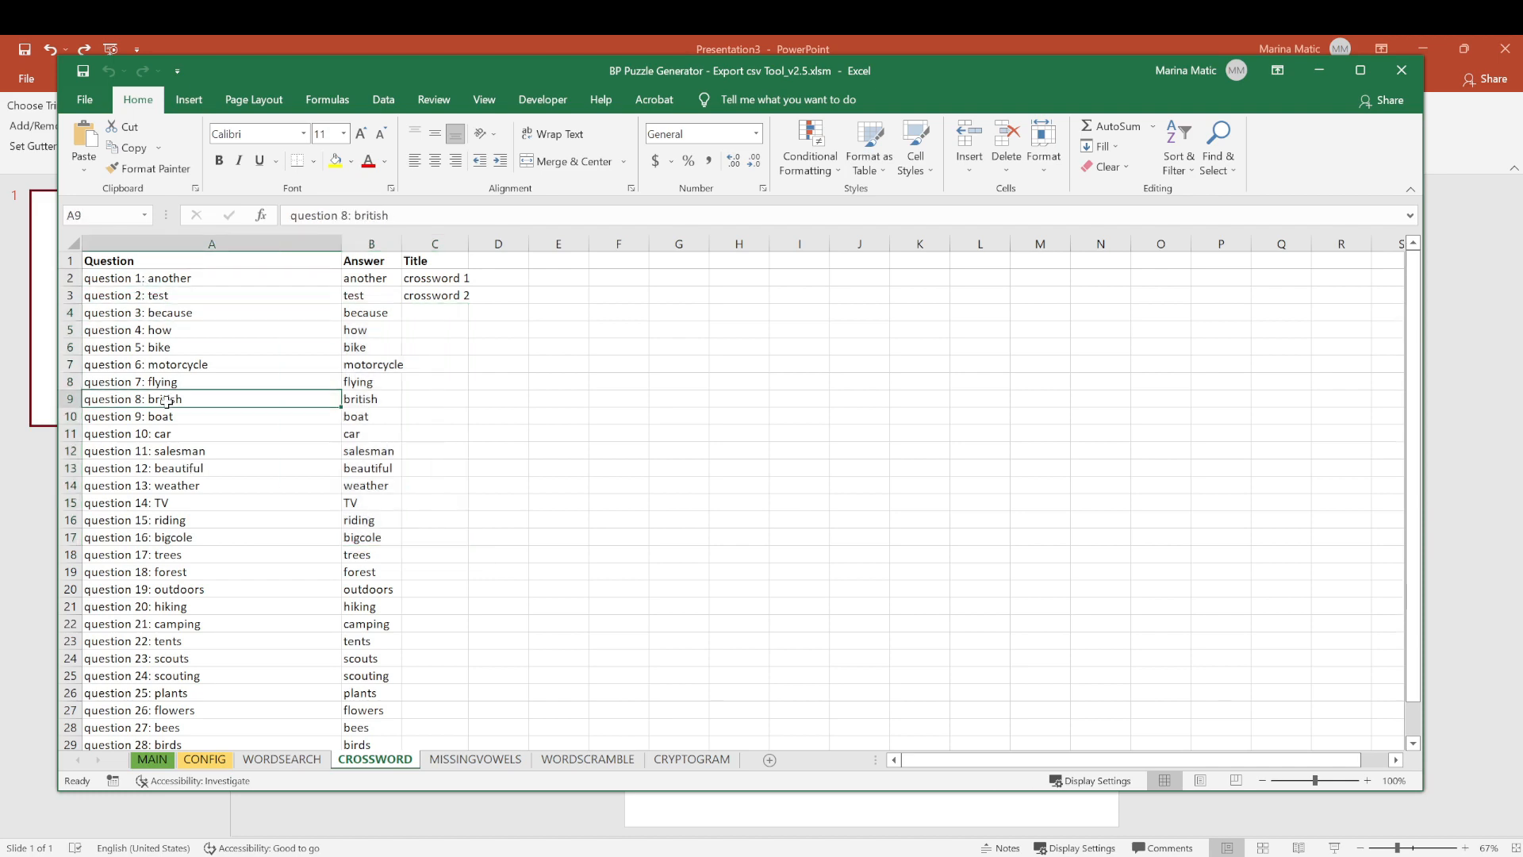
{"action": "left_click", "coordinate": [354, 294]}
{"action": "left_click", "coordinate": [354, 382]}
{"action": "left_click", "coordinate": [356, 399]}
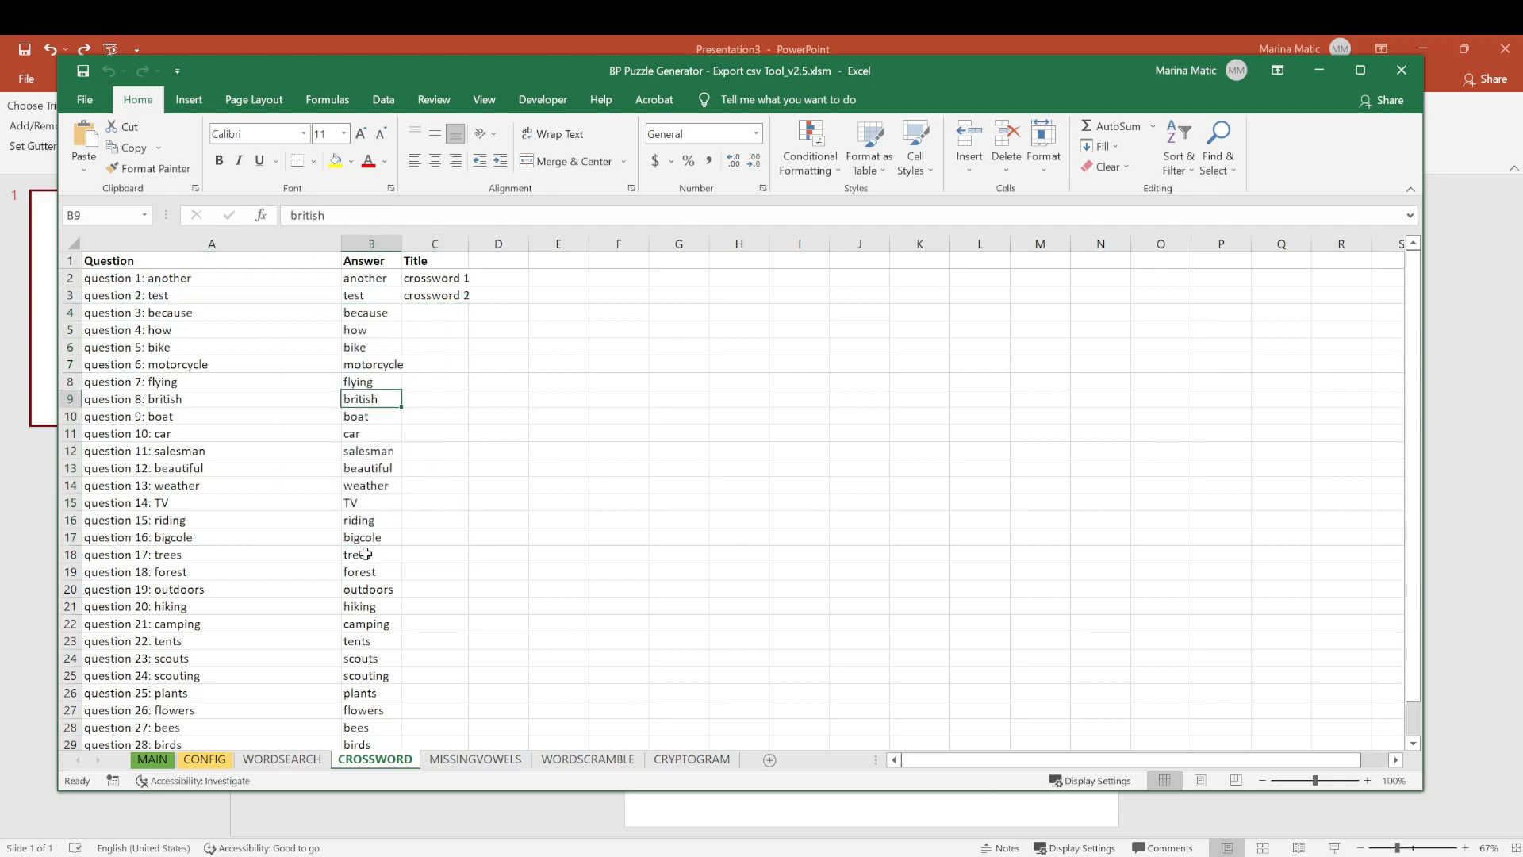
Examine the Words column on the WORDSEARCH sheet and the csv export instructions on the MAIN sheet
{"action": "left_click", "coordinate": [282, 759]}
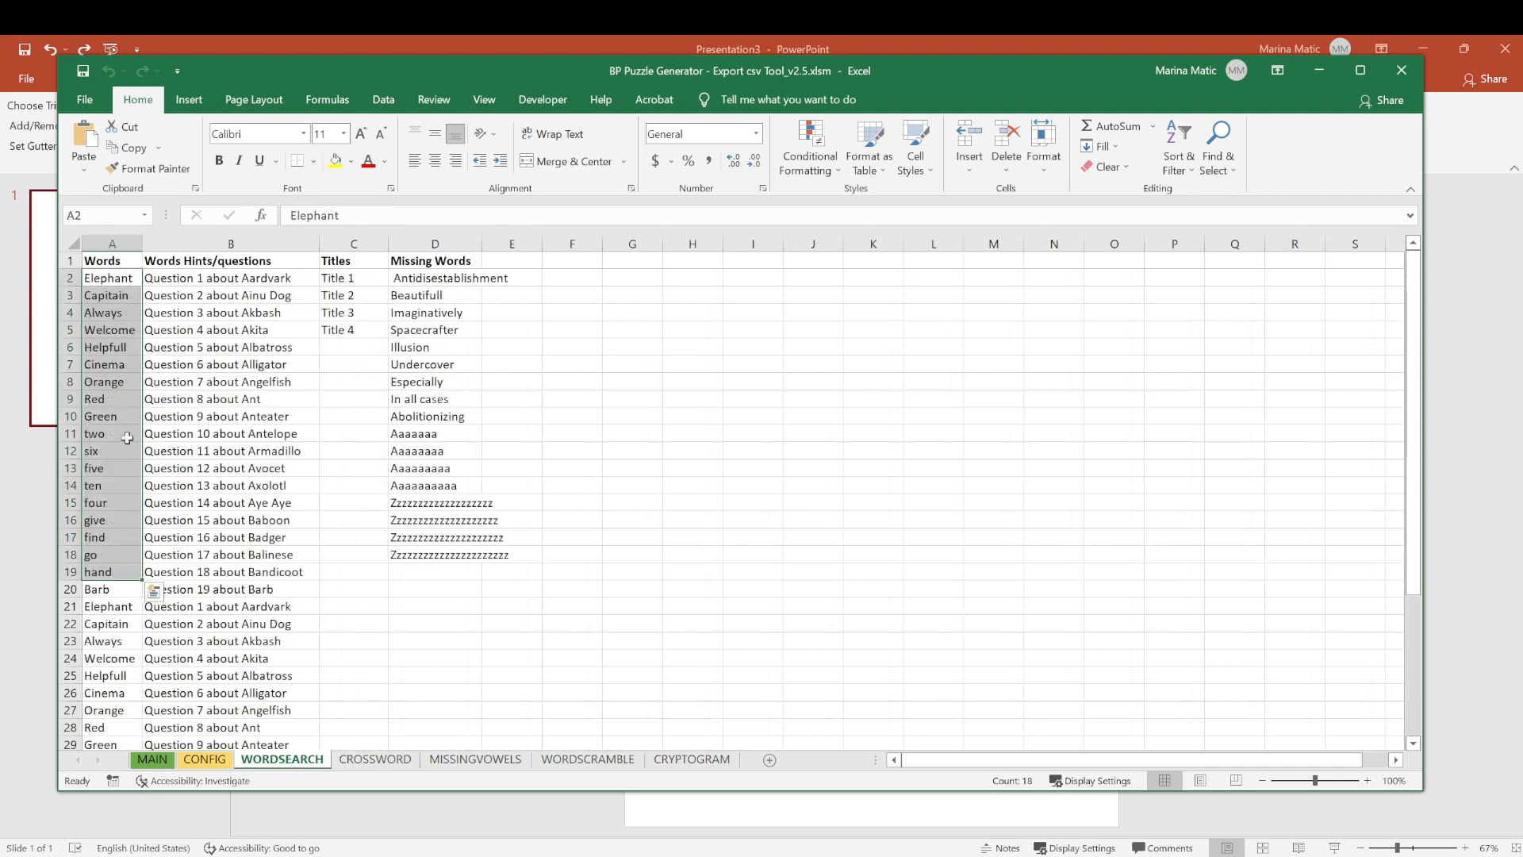
{"action": "left_click", "coordinate": [111, 334]}
{"action": "left_click", "coordinate": [109, 415]}
{"action": "left_click", "coordinate": [113, 553]}
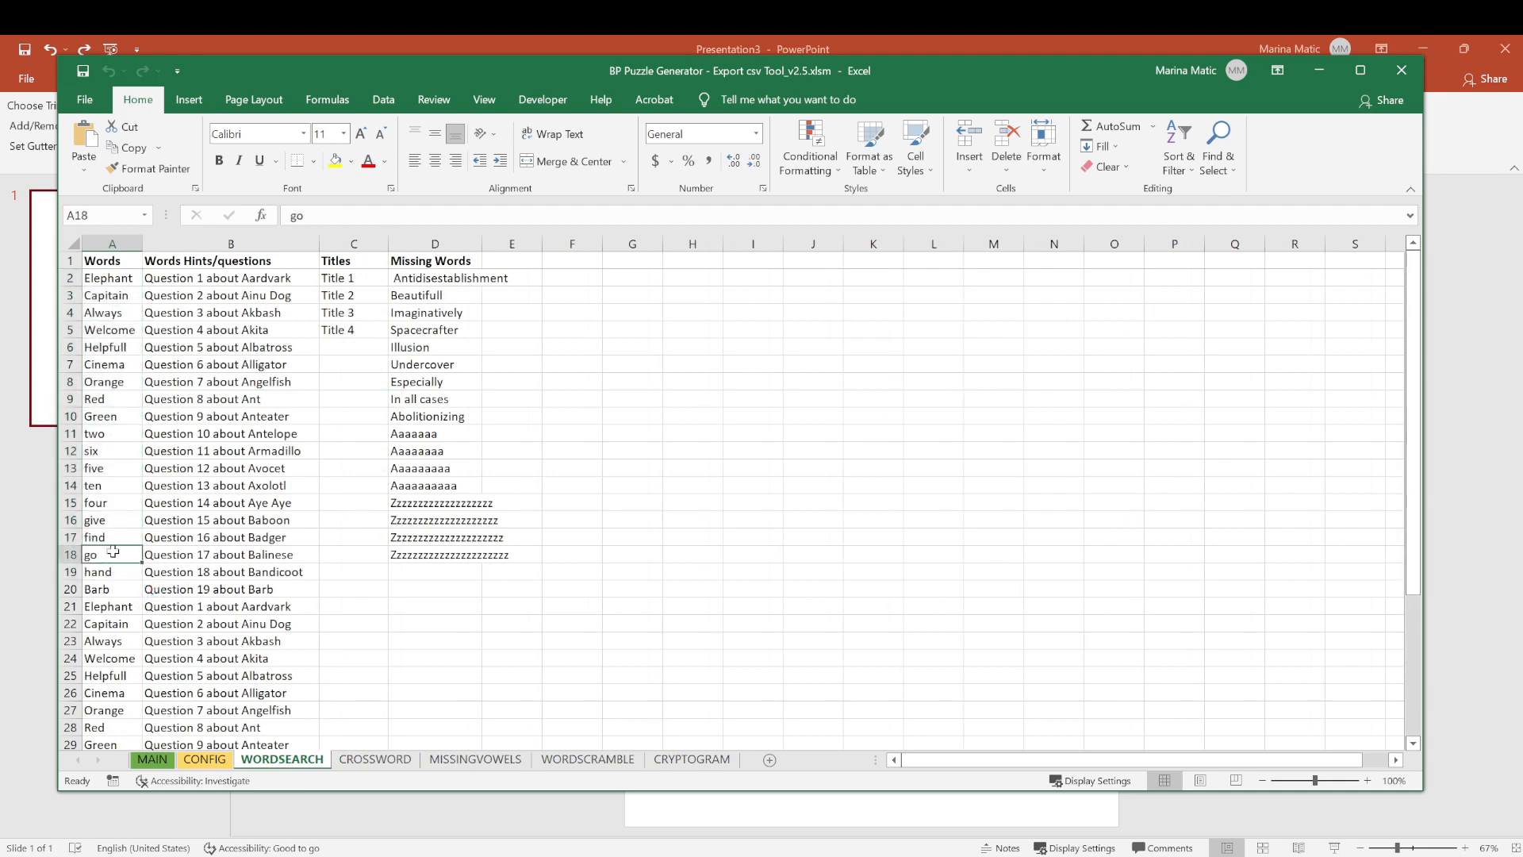
{"action": "left_click", "coordinate": [156, 759]}
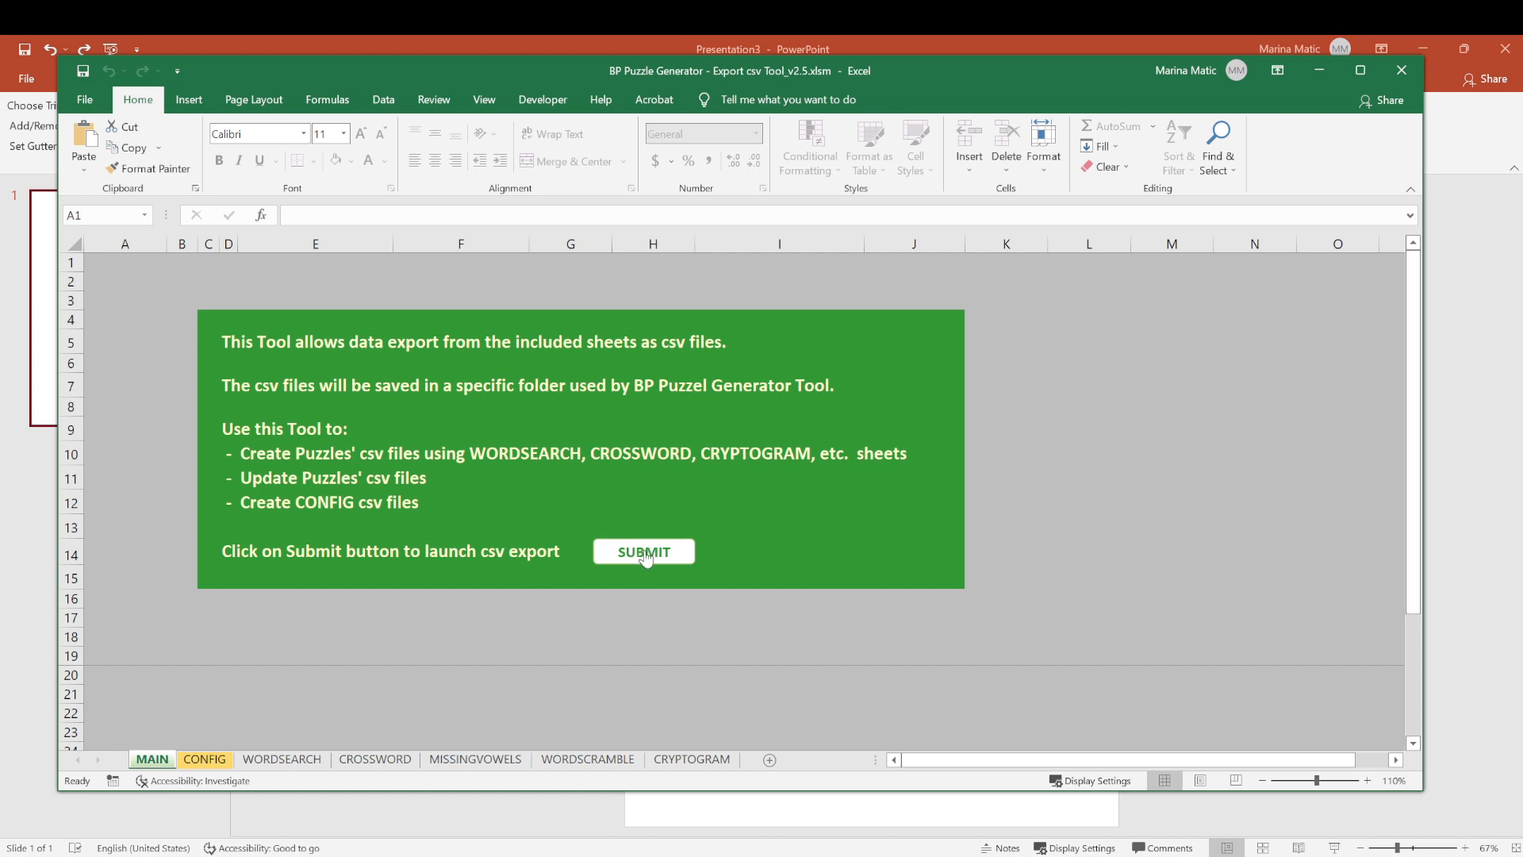
Switch to PowerPoint and start a Word Search puzzle in One Grid format without adding the game explanation
{"action": "left_click", "coordinate": [1317, 71]}
{"action": "left_click", "coordinate": [855, 141]}
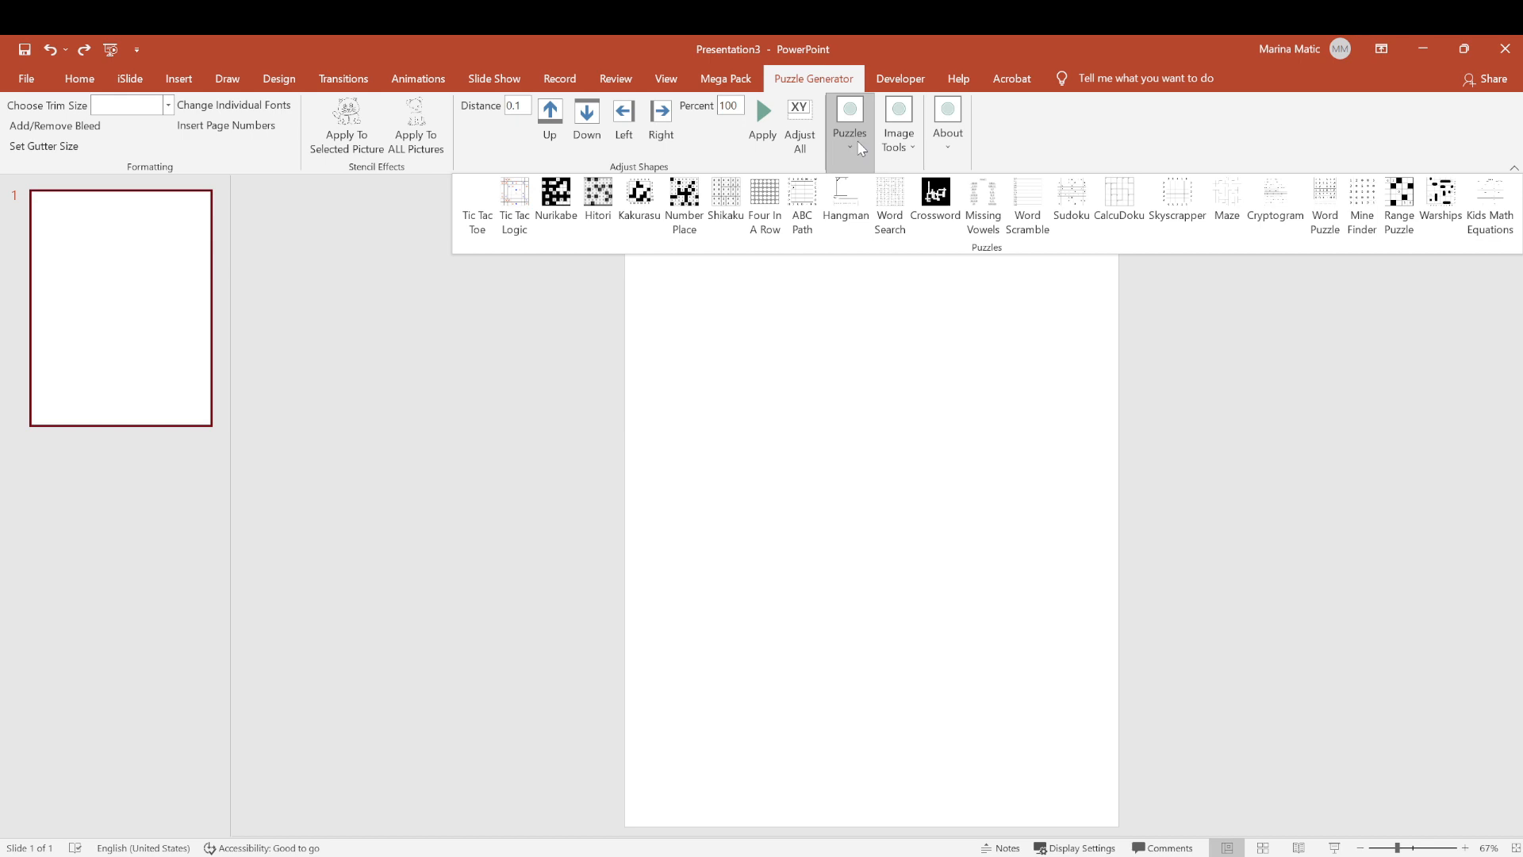
{"action": "left_click", "coordinate": [891, 201]}
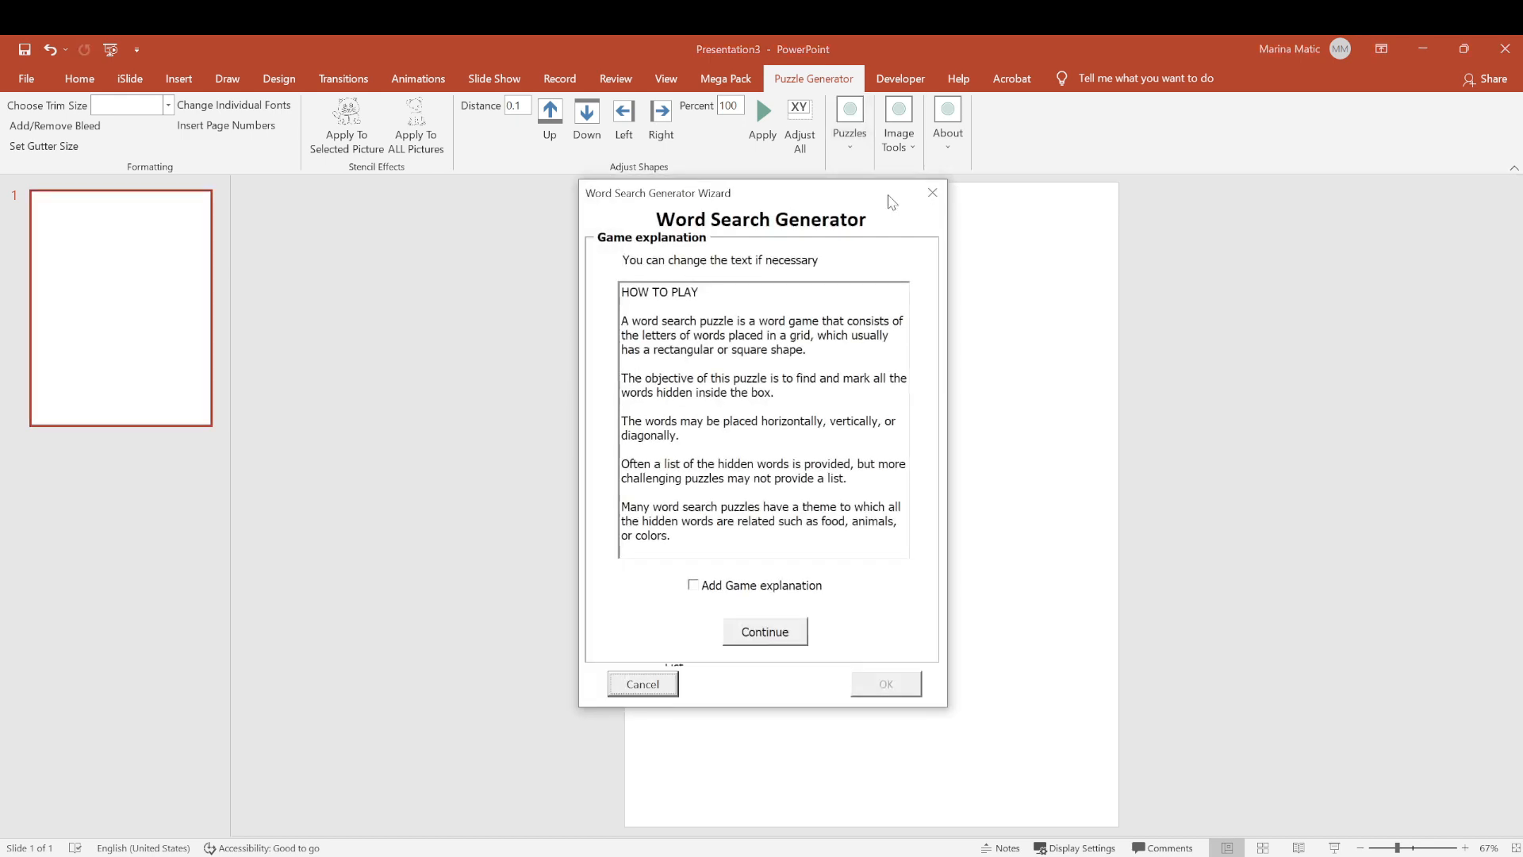
{"action": "left_click", "coordinate": [799, 638]}
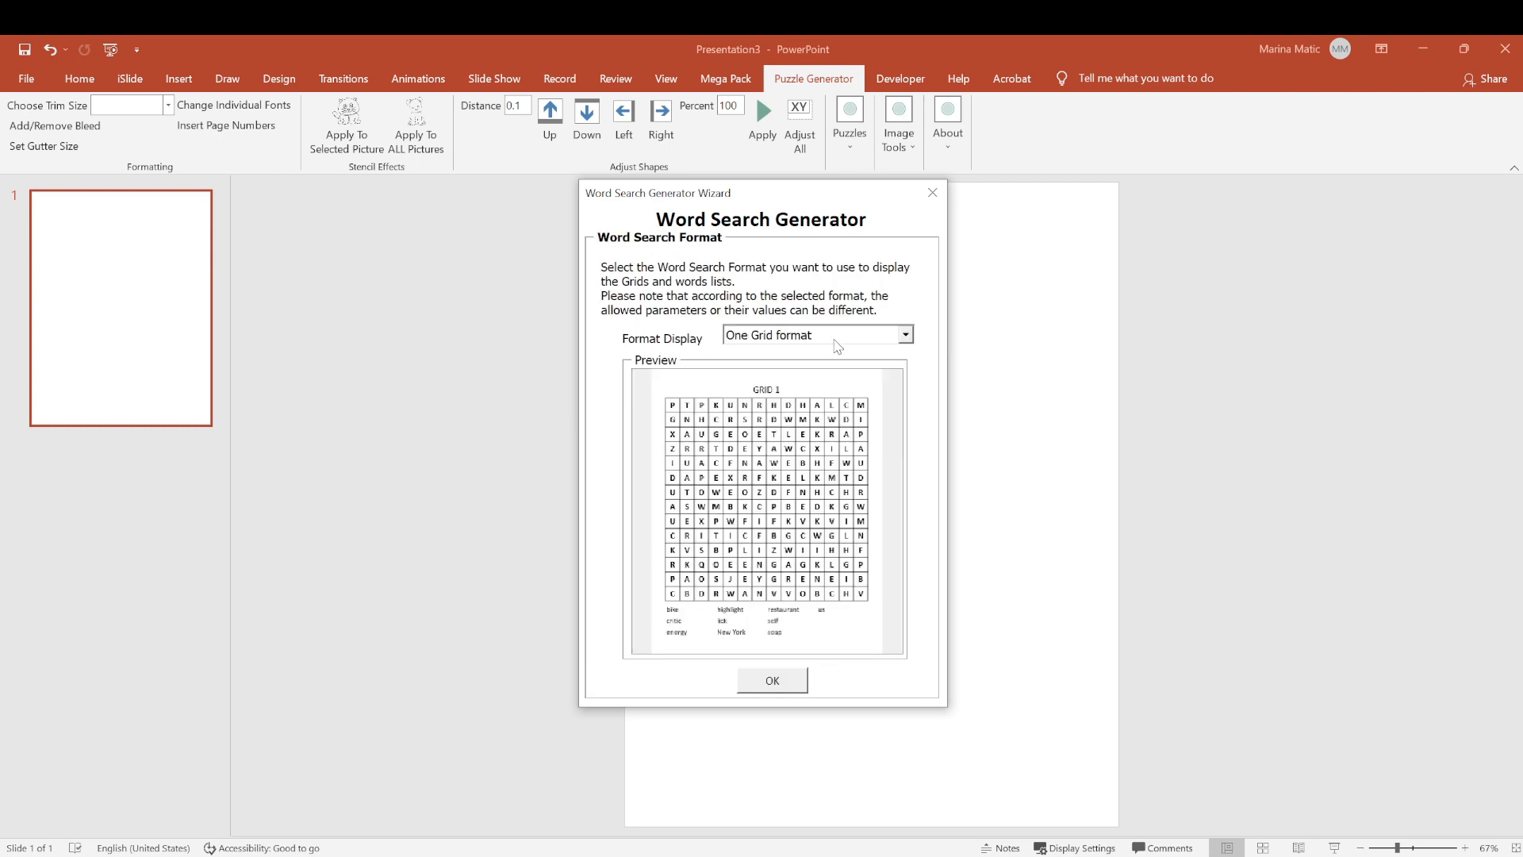
{"action": "left_click", "coordinate": [907, 334]}
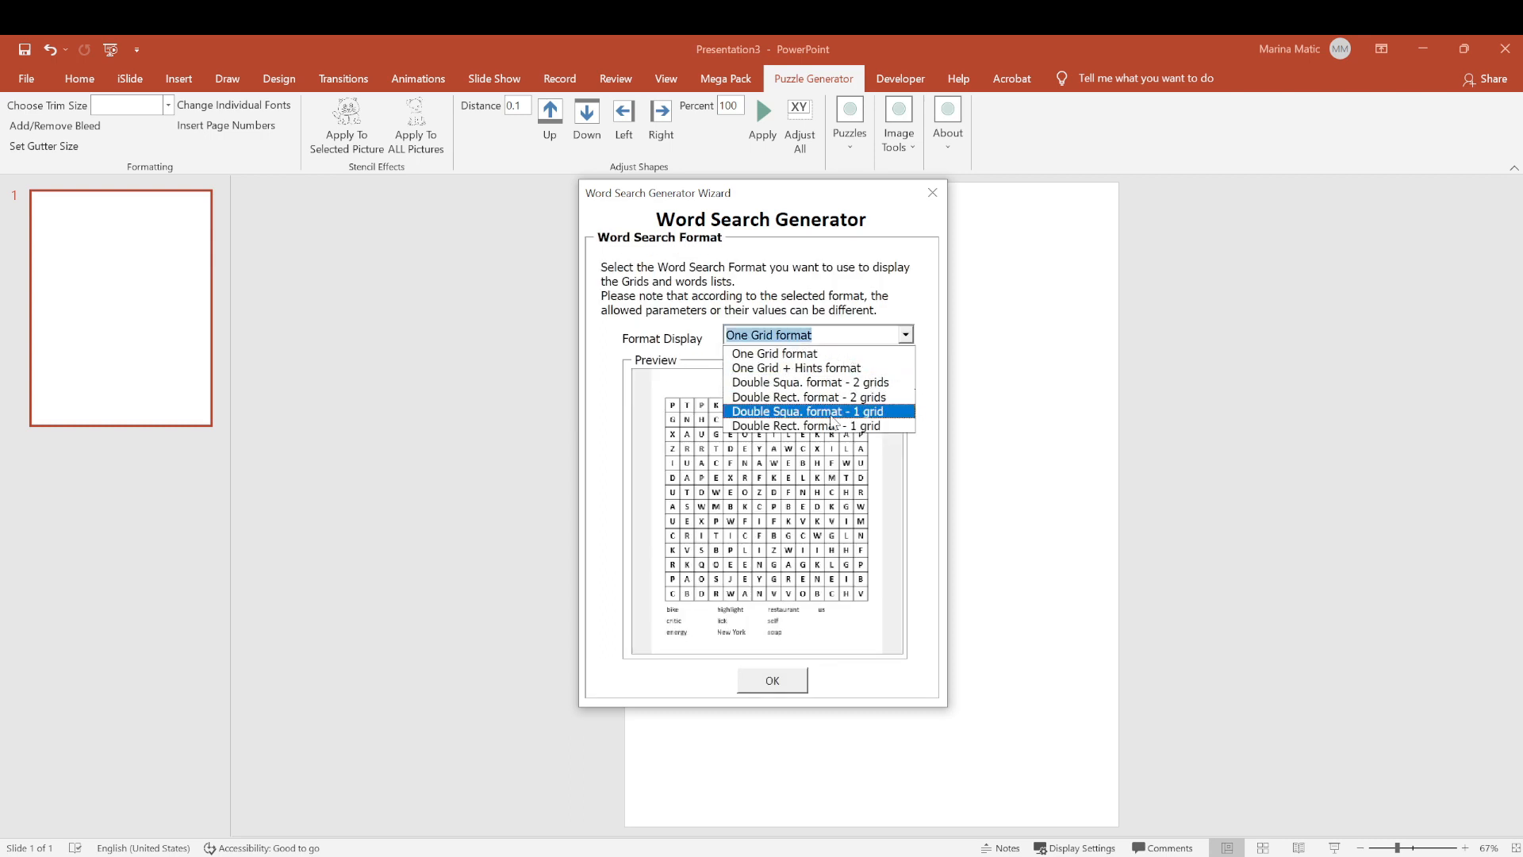
{"action": "left_click", "coordinate": [792, 686]}
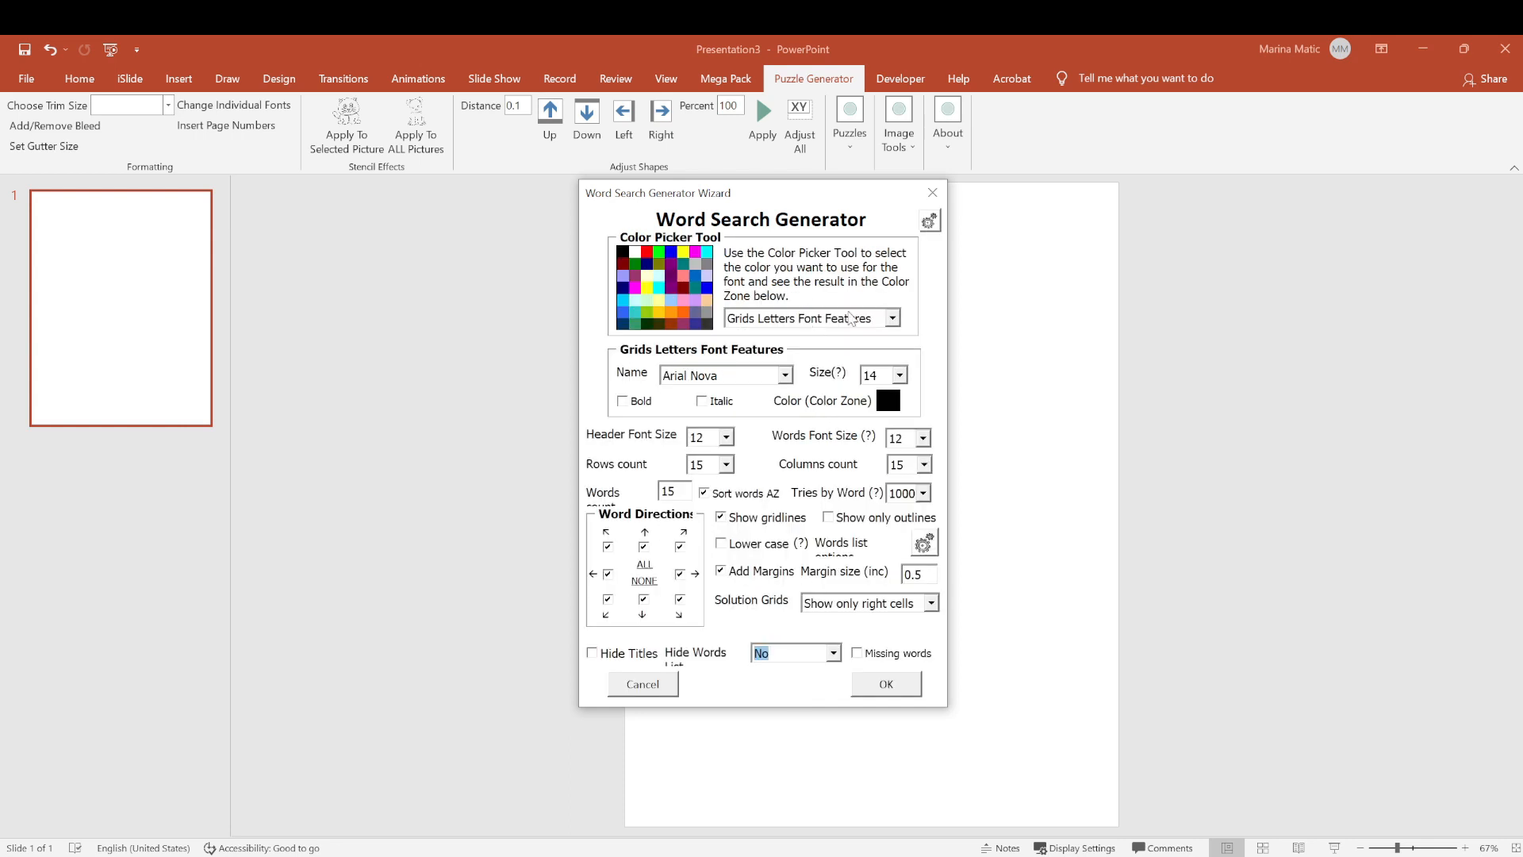
Generate the word search puzzle and solution slides with the default 15 by 15 grid settings
{"action": "left_click", "coordinate": [656, 456]}
{"action": "left_click", "coordinate": [880, 684]}
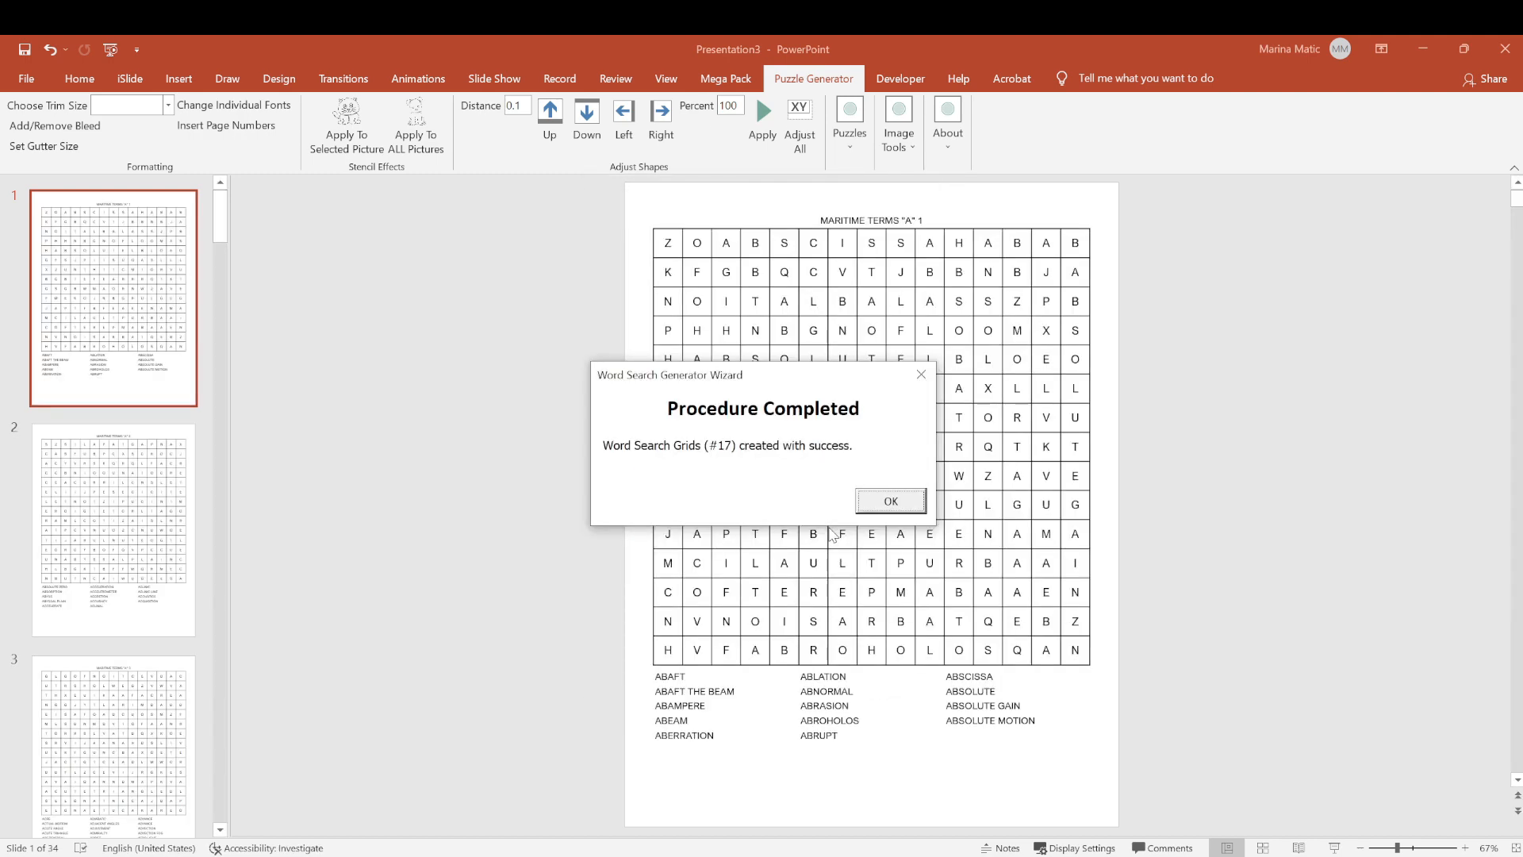
{"action": "left_click", "coordinate": [887, 502]}
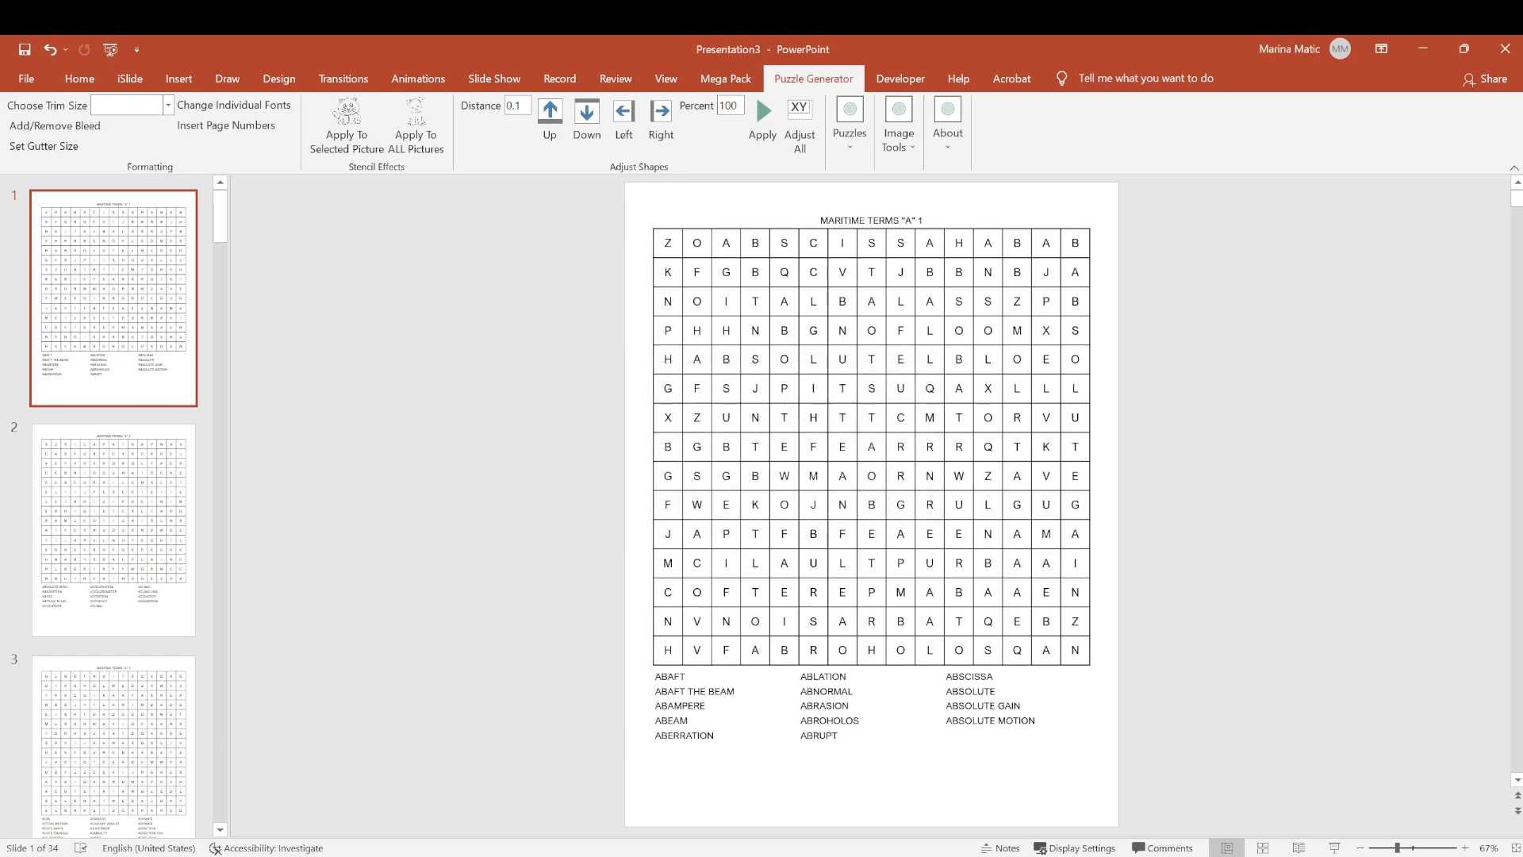
Look through the generated Maritime Terms word search slides, from the first puzzles to the solution grids
{"action": "scroll", "coordinate": [101, 491], "scroll_direction": "down", "scroll_amount": 10}
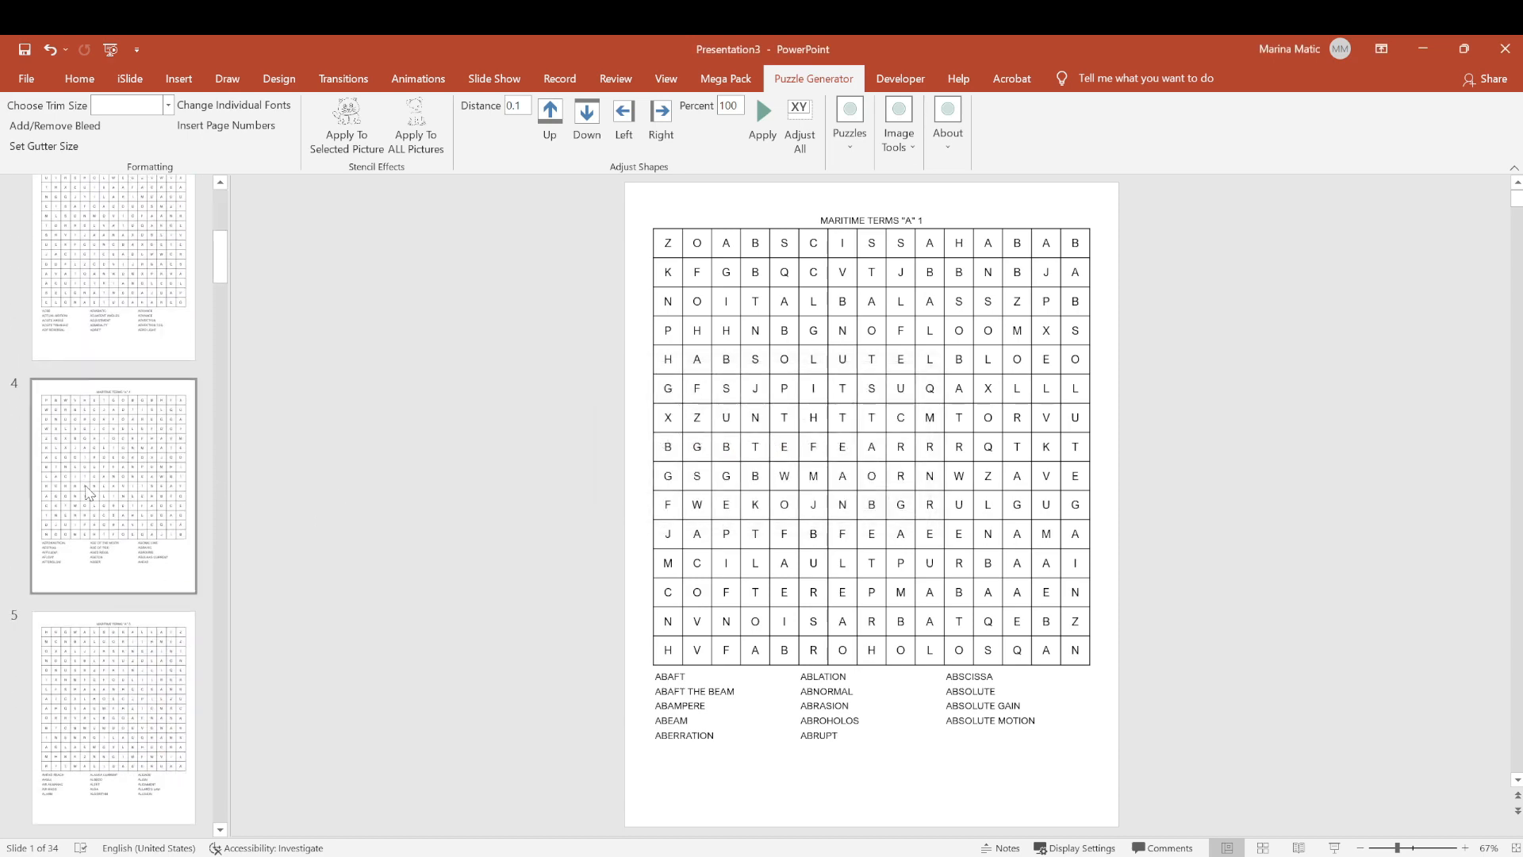
{"action": "left_click", "coordinate": [89, 492]}
{"action": "scroll", "coordinate": [89, 492], "scroll_direction": "down", "scroll_amount": 15}
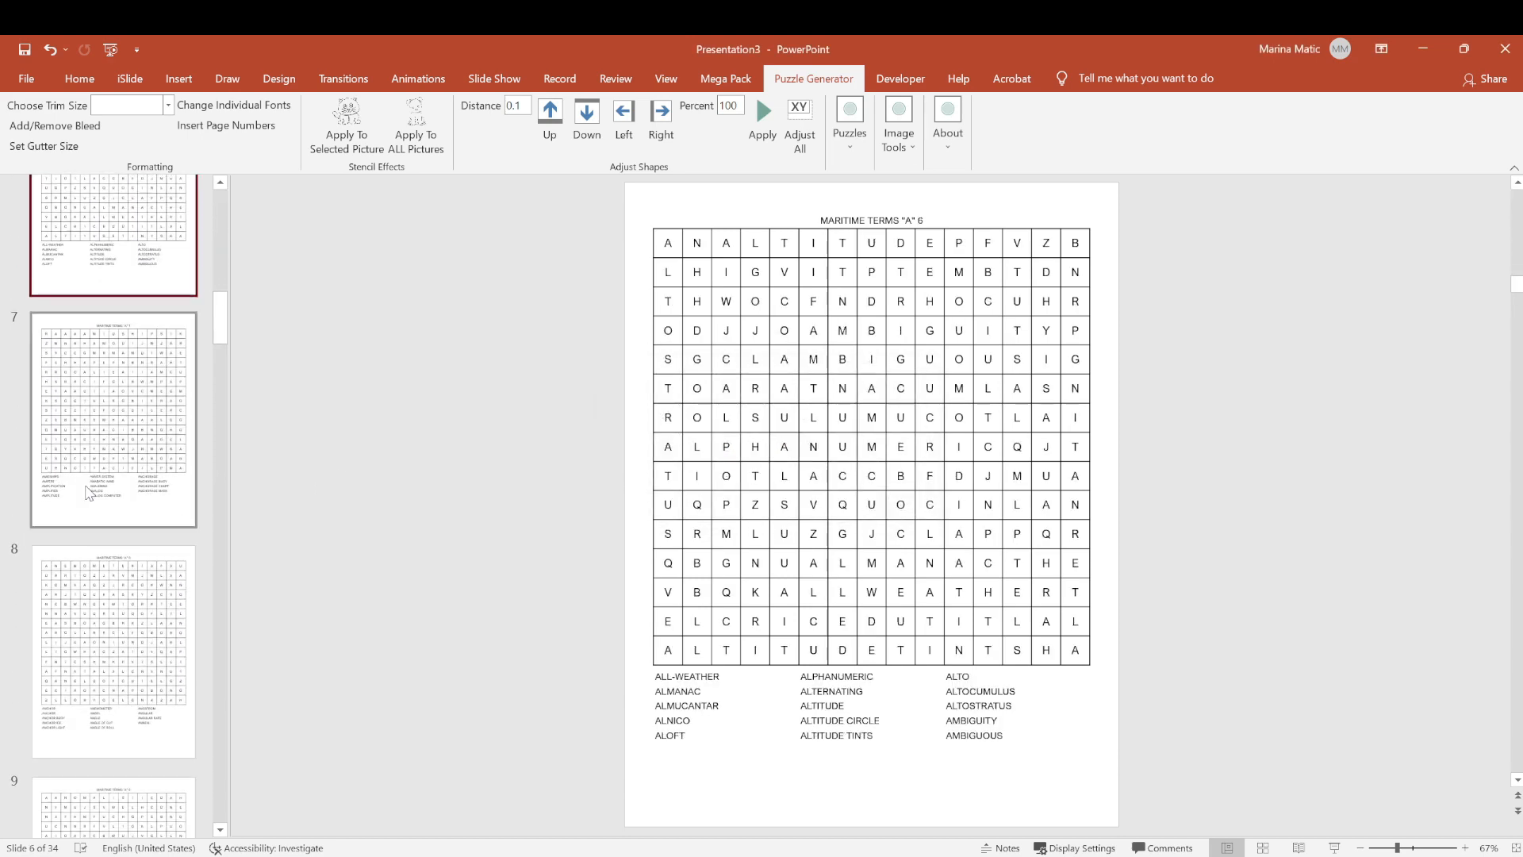
{"action": "scroll", "coordinate": [89, 492], "scroll_direction": "down", "scroll_amount": 20}
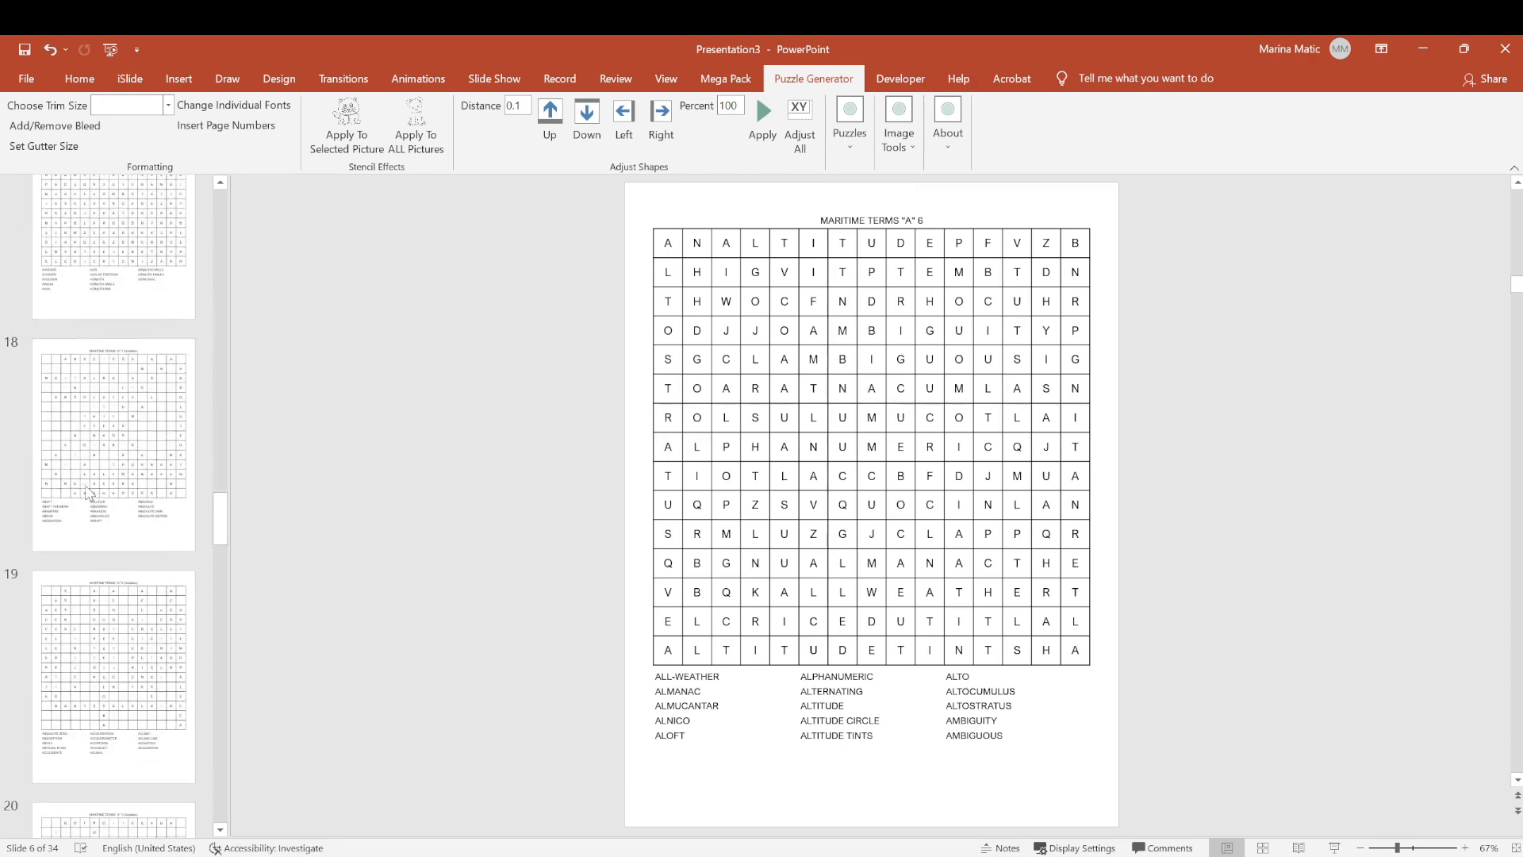
{"action": "scroll", "coordinate": [88, 492], "scroll_direction": "down", "scroll_amount": 10}
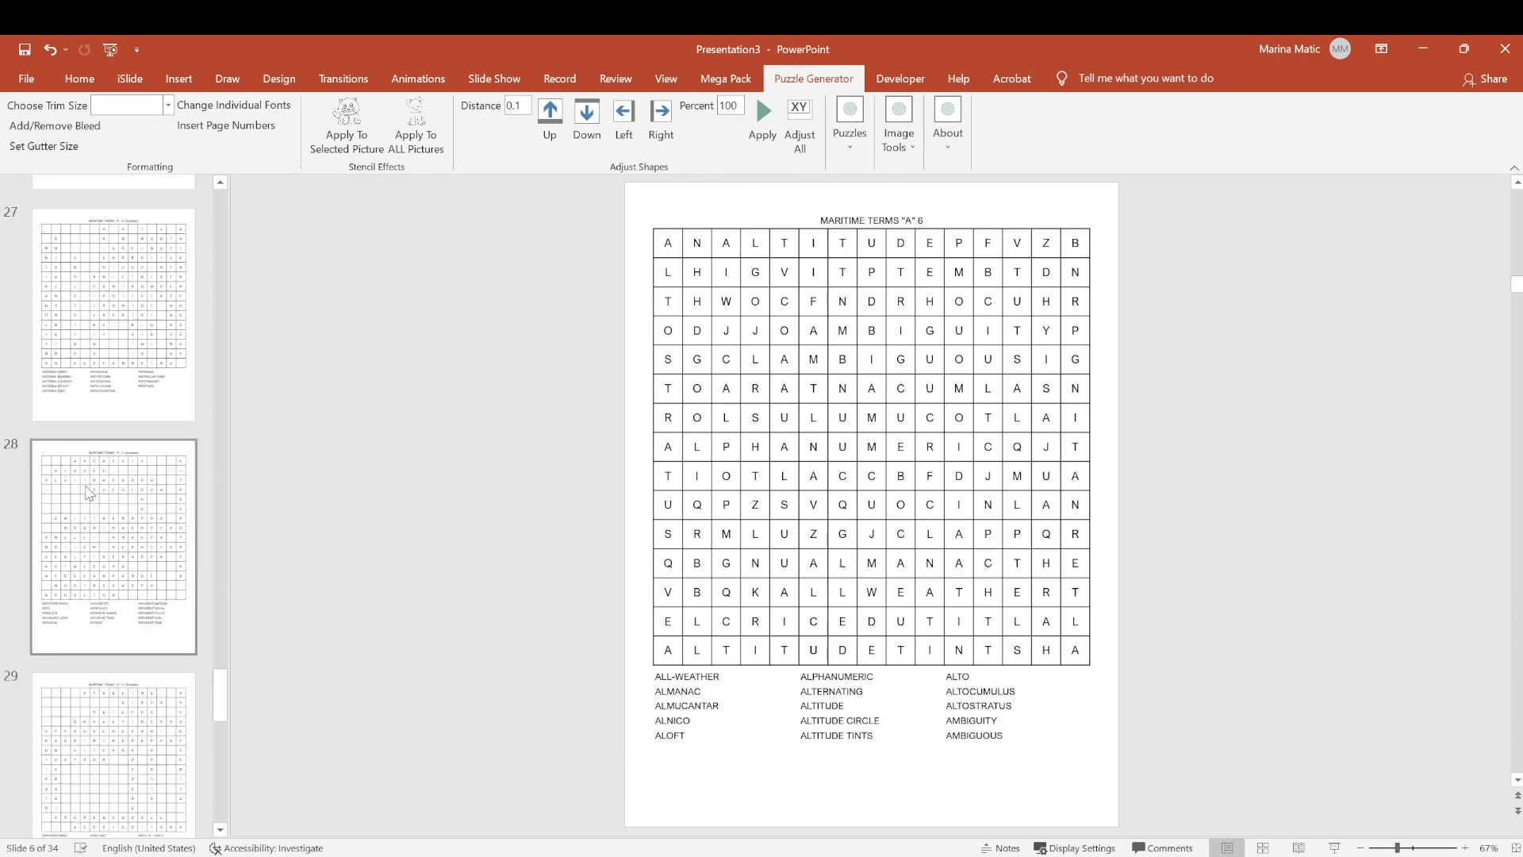
{"action": "left_click", "coordinate": [104, 619]}
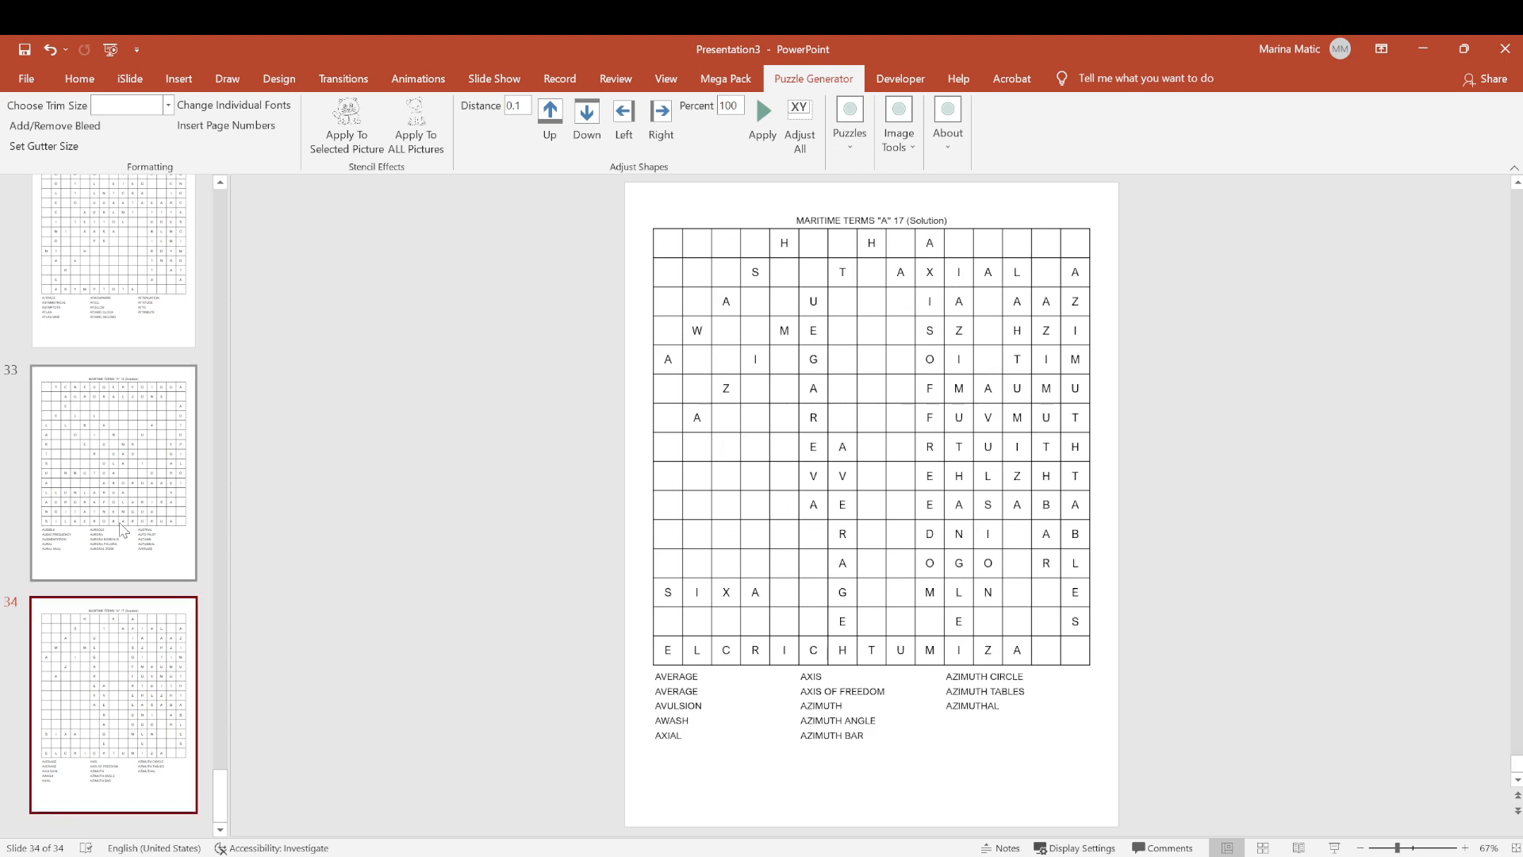
{"action": "key", "text": "Up"}
{"action": "key", "text": "Up"}
{"action": "key", "text": "Up"}
{"action": "left_click", "coordinate": [838, 158]}
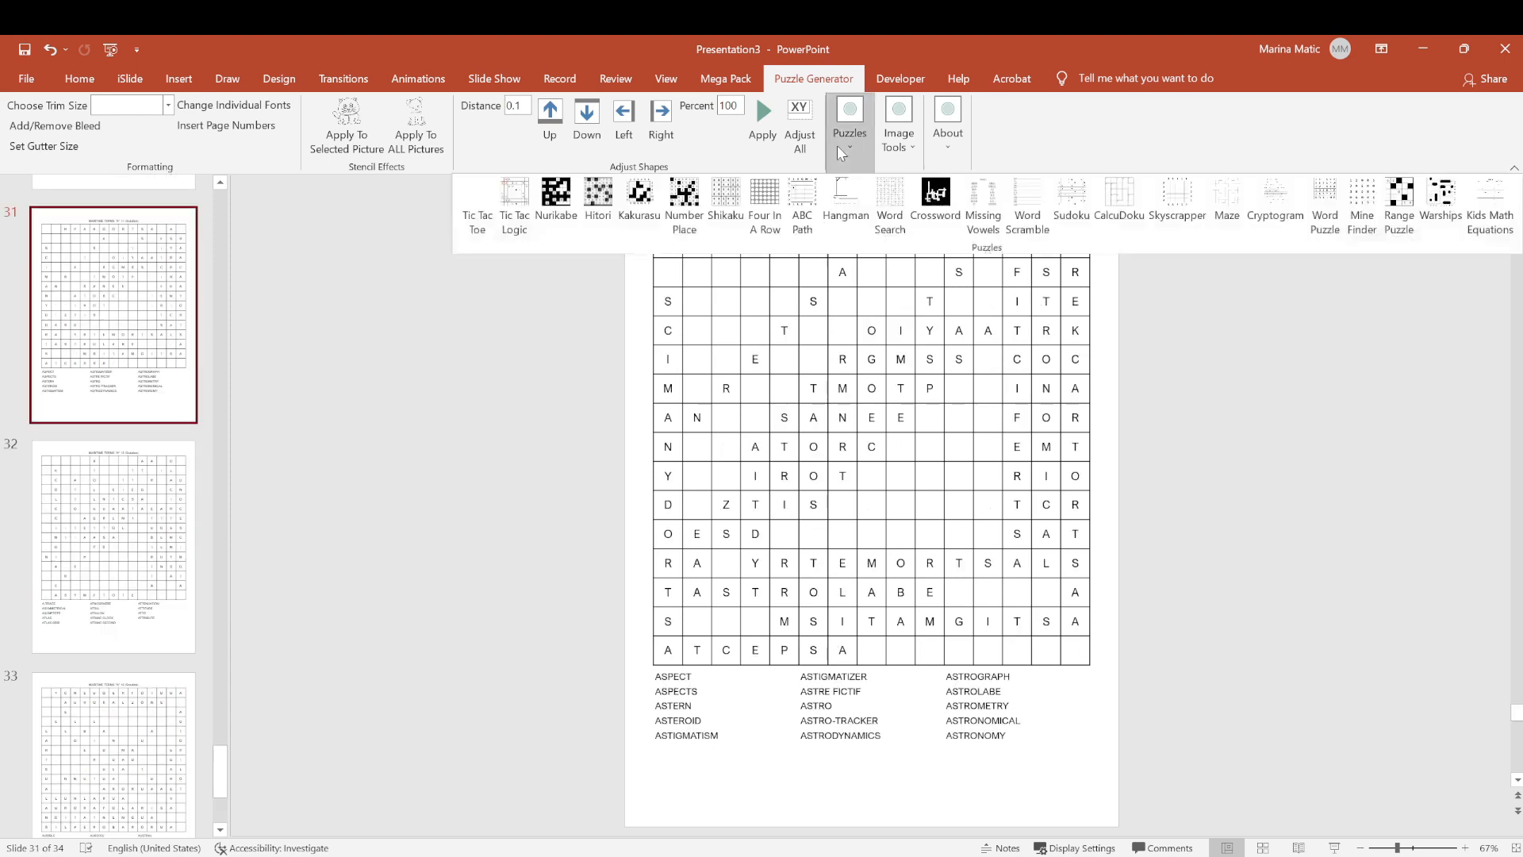
{"action": "left_click", "coordinate": [302, 390]}
Delete all the generated word search slides, from slide 1 through slide 34
{"action": "scroll", "coordinate": [154, 343], "scroll_direction": "up", "scroll_amount": 6}
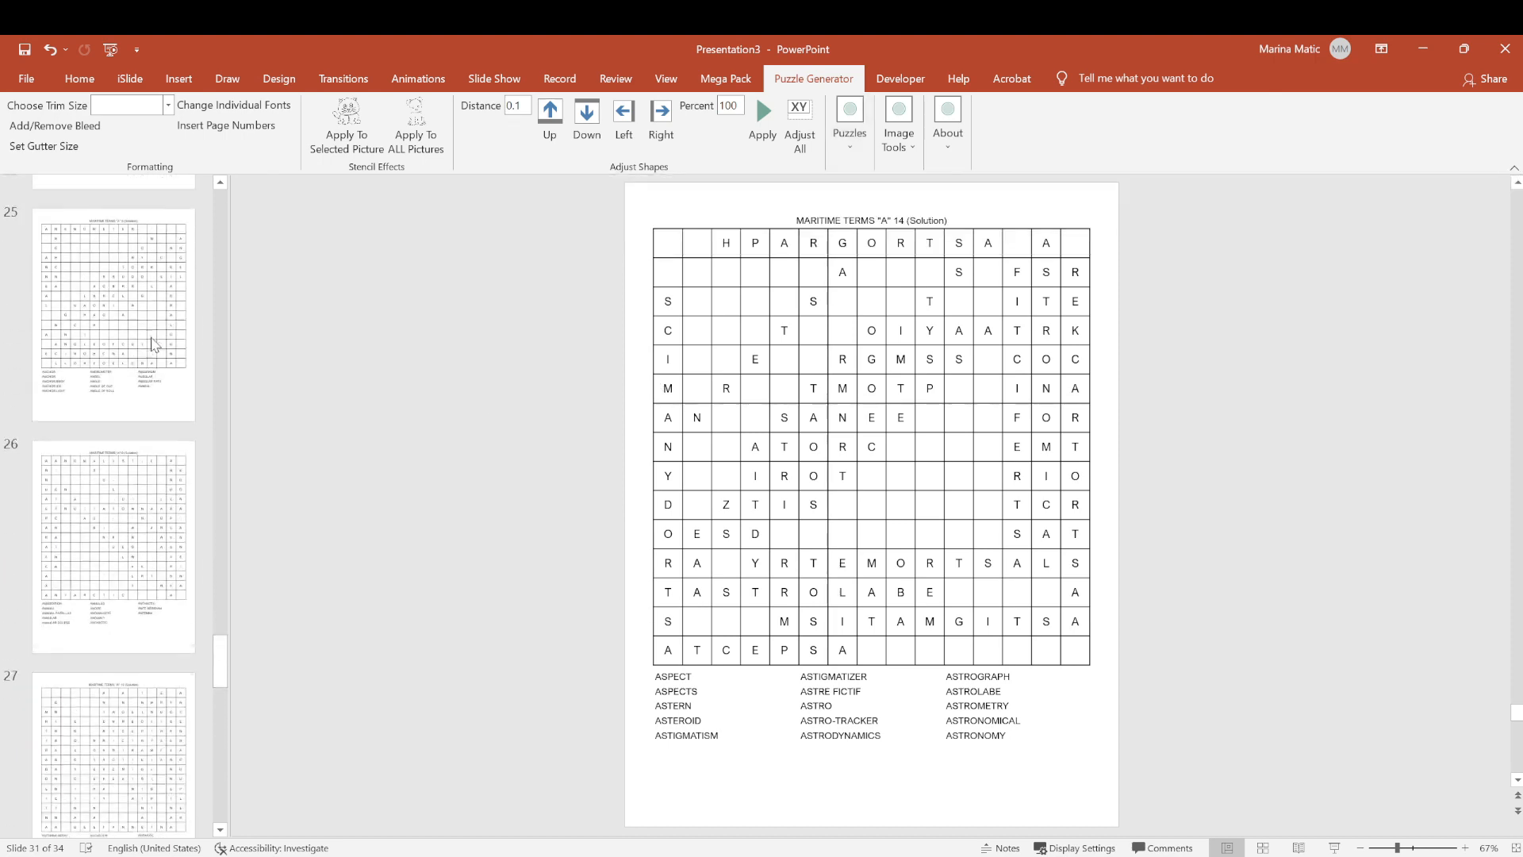
{"action": "scroll", "coordinate": [155, 344], "scroll_direction": "up", "scroll_amount": 5}
{"action": "left_click_drag", "start_coordinate": [224, 557], "coordinate": [222, 801]}
{"action": "left_click", "coordinate": [152, 248]}
{"action": "left_click", "coordinate": [161, 789], "text": "shift"}
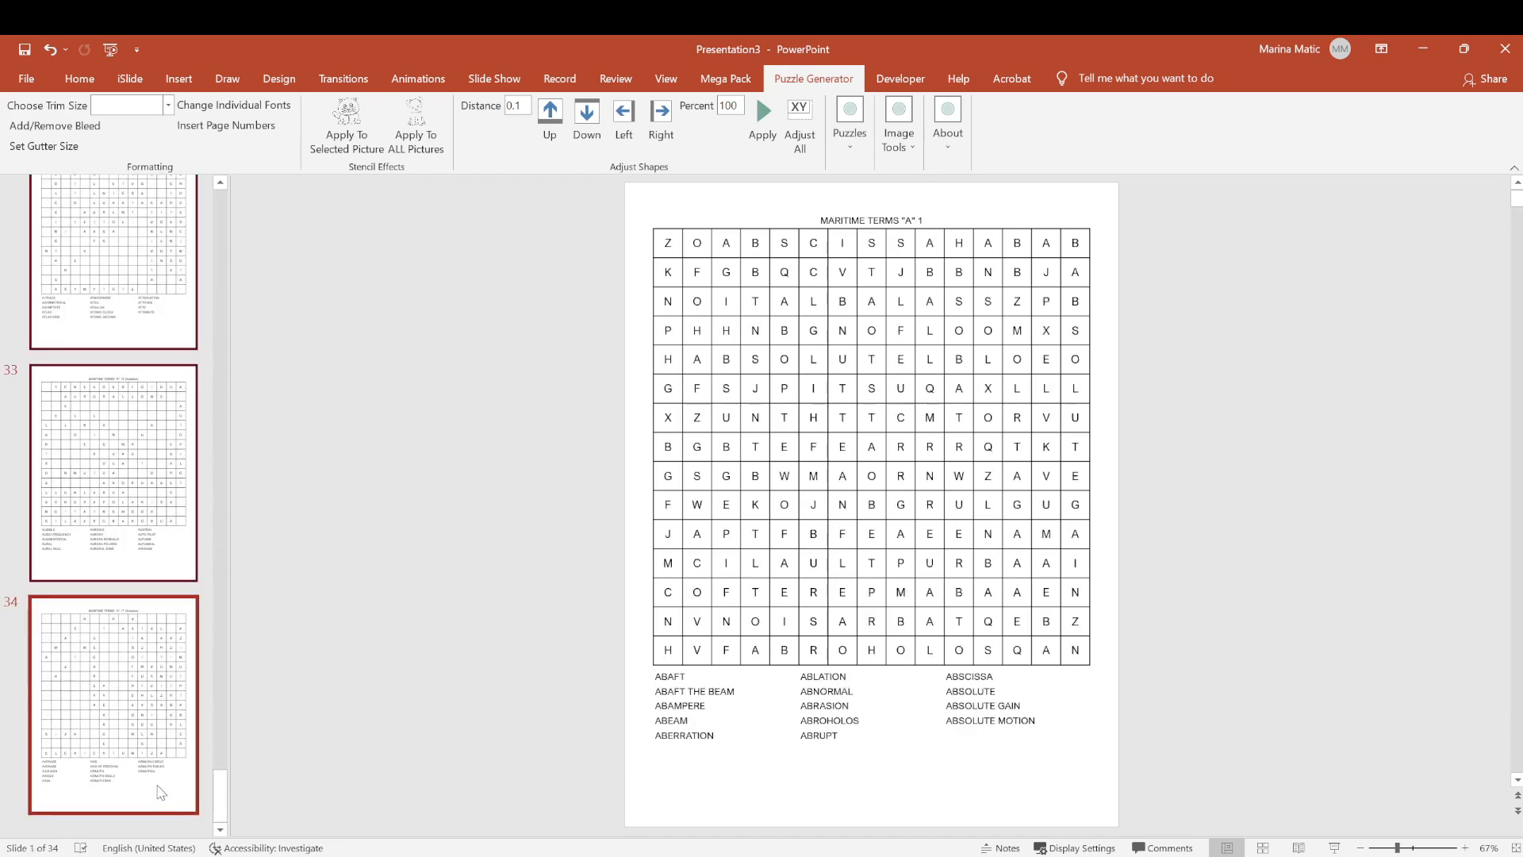
{"action": "key", "text": "Delete"}
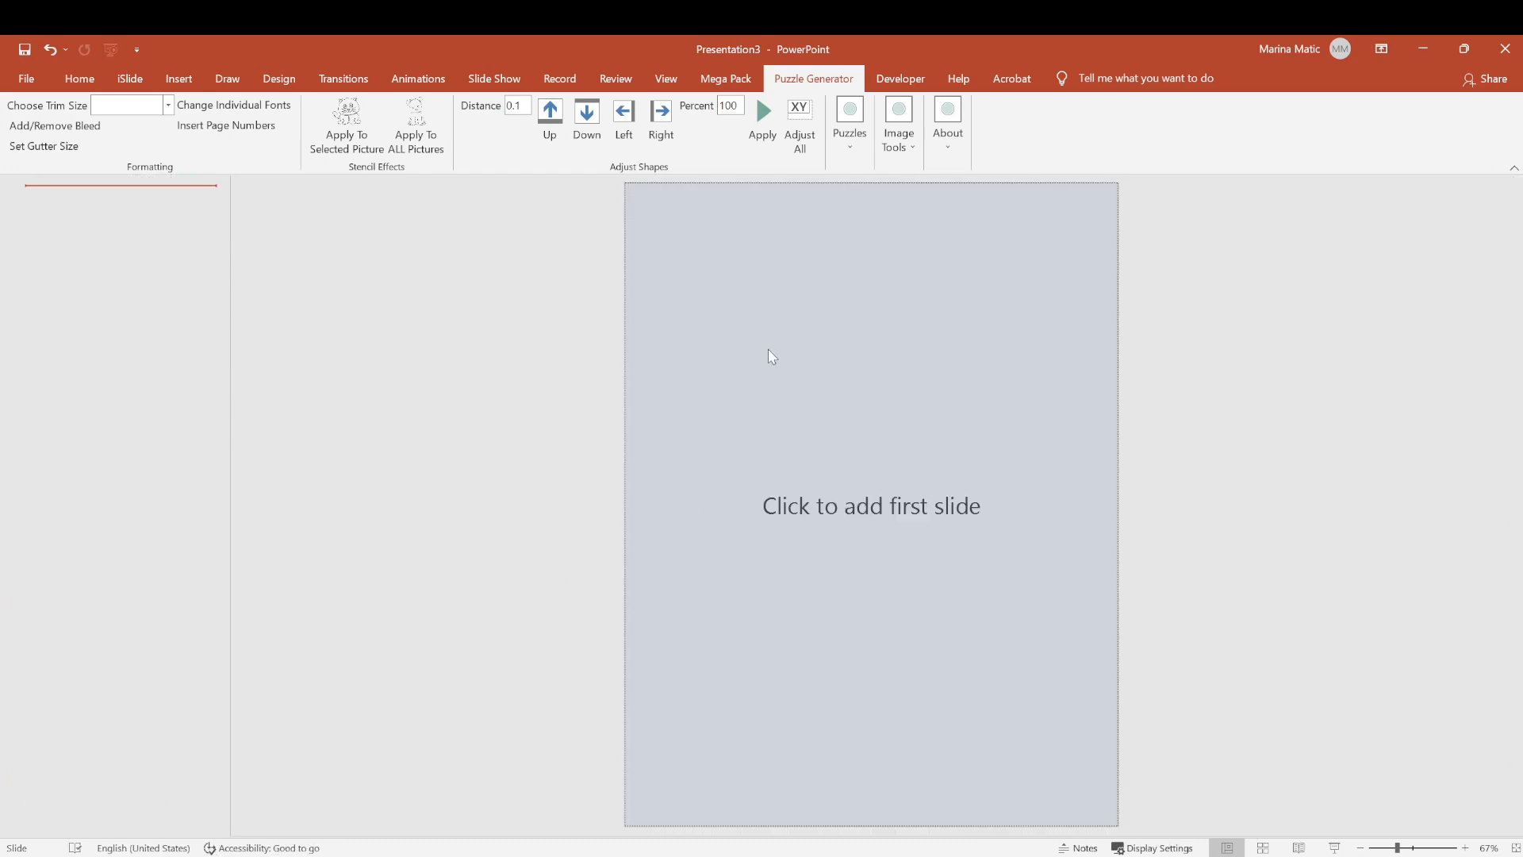
Add a first slide to the empty presentation and remove its placeholders to leave the page blank
{"action": "left_click", "coordinate": [768, 350]}
{"action": "left_click_drag", "start_coordinate": [653, 263], "coordinate": [1186, 712]}
{"action": "key", "text": "Delete"}
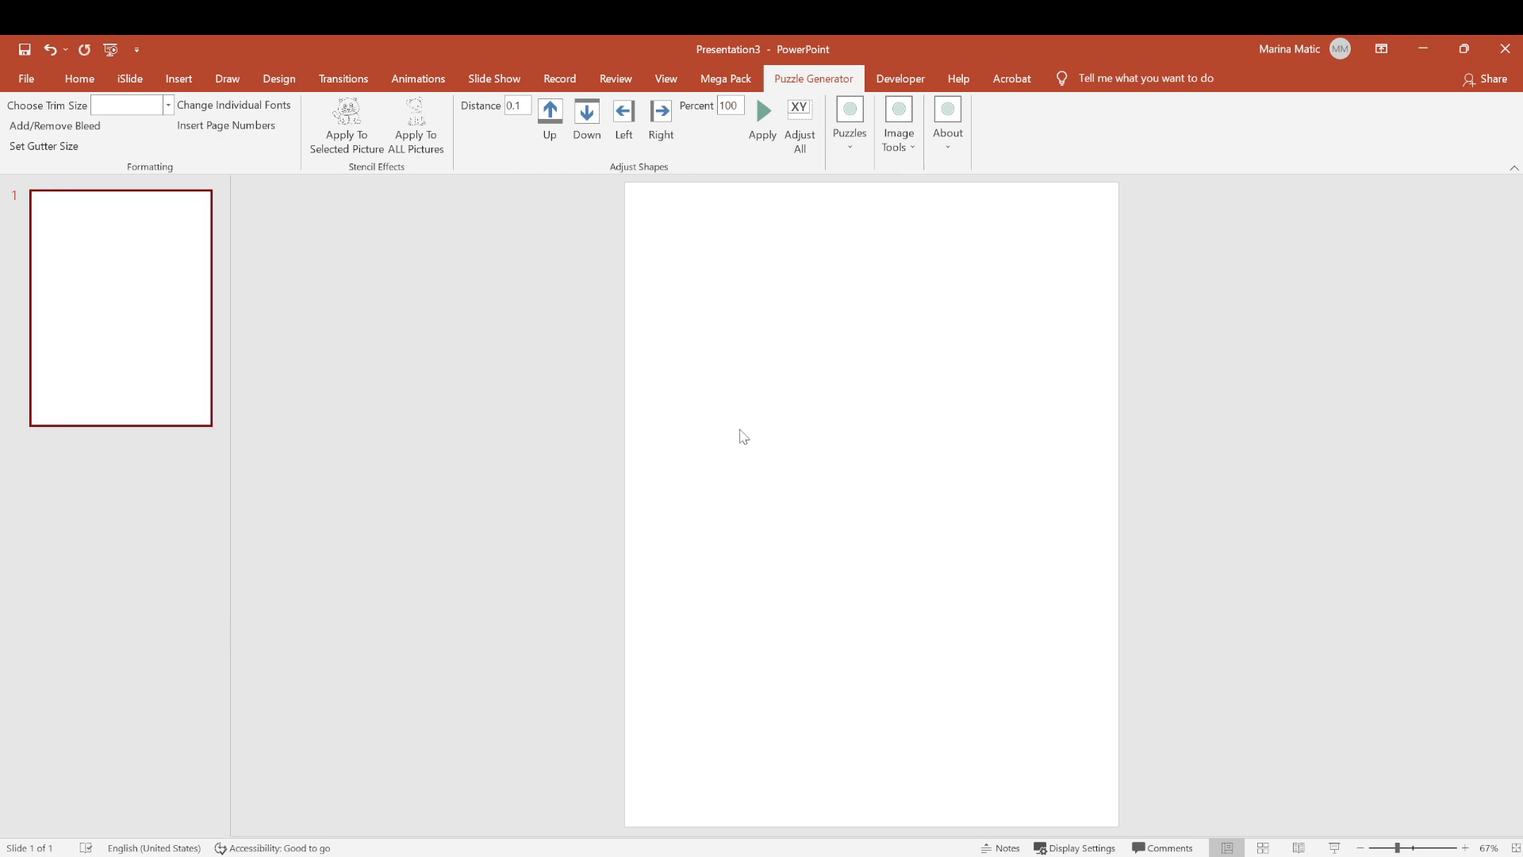
Open the Puzzle Generator's Image Tools options
{"action": "left_click", "coordinate": [894, 144]}
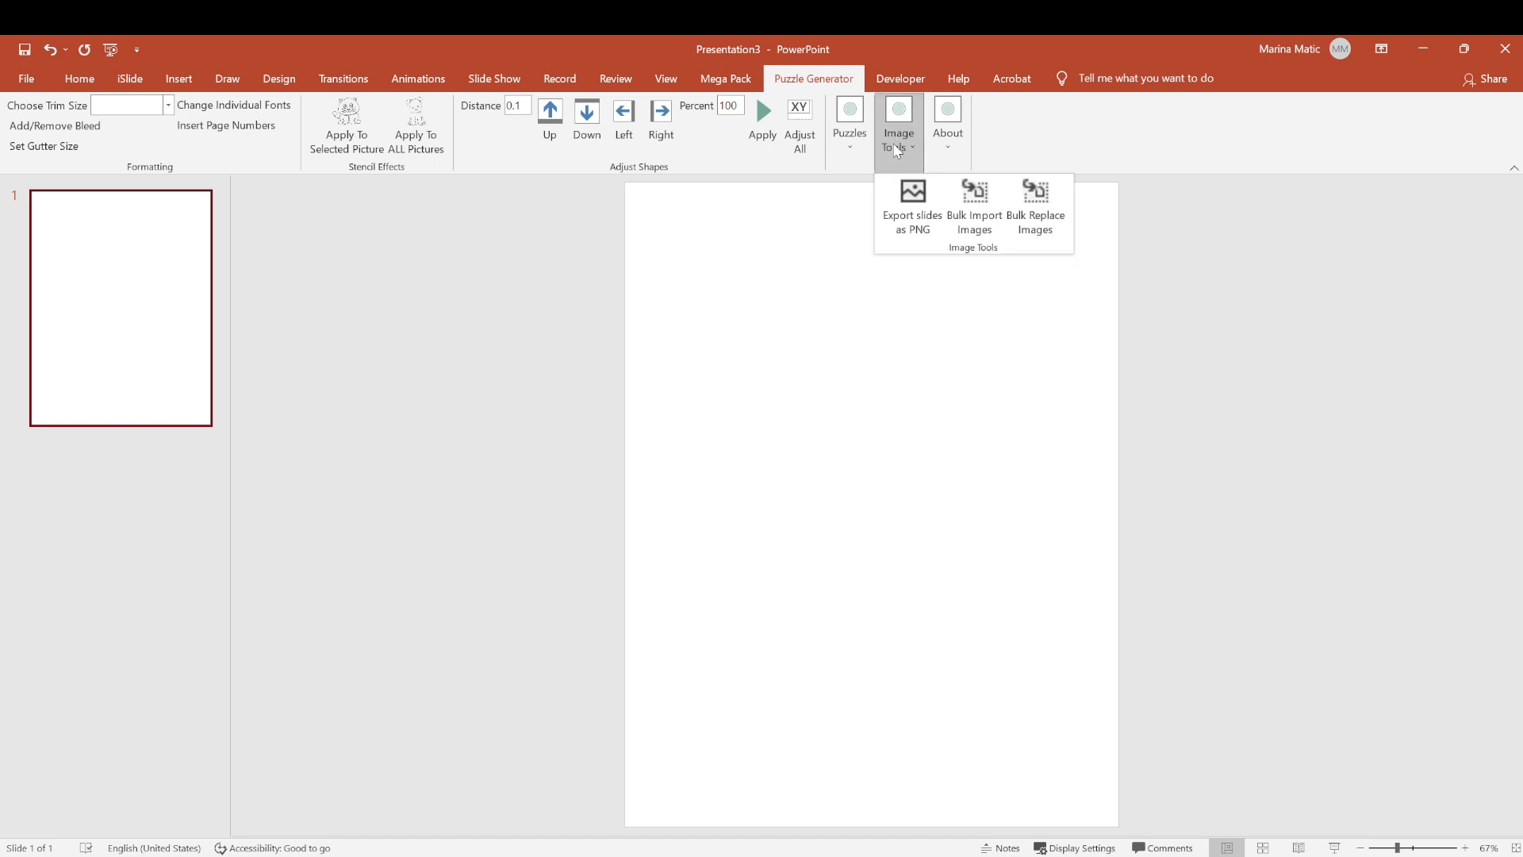